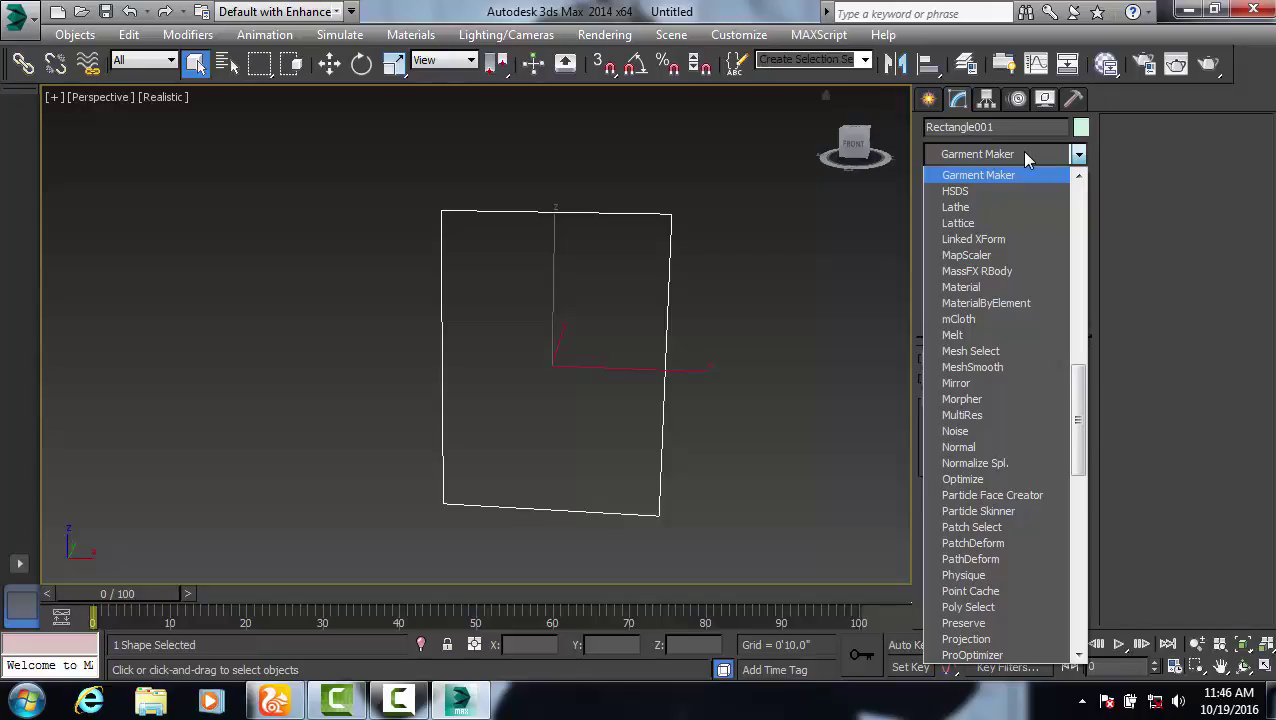
Apply Garment Maker to Rectangle001 and stack a Cloth modifier above it.
{"action": "left_click", "coordinate": [1010, 176]}
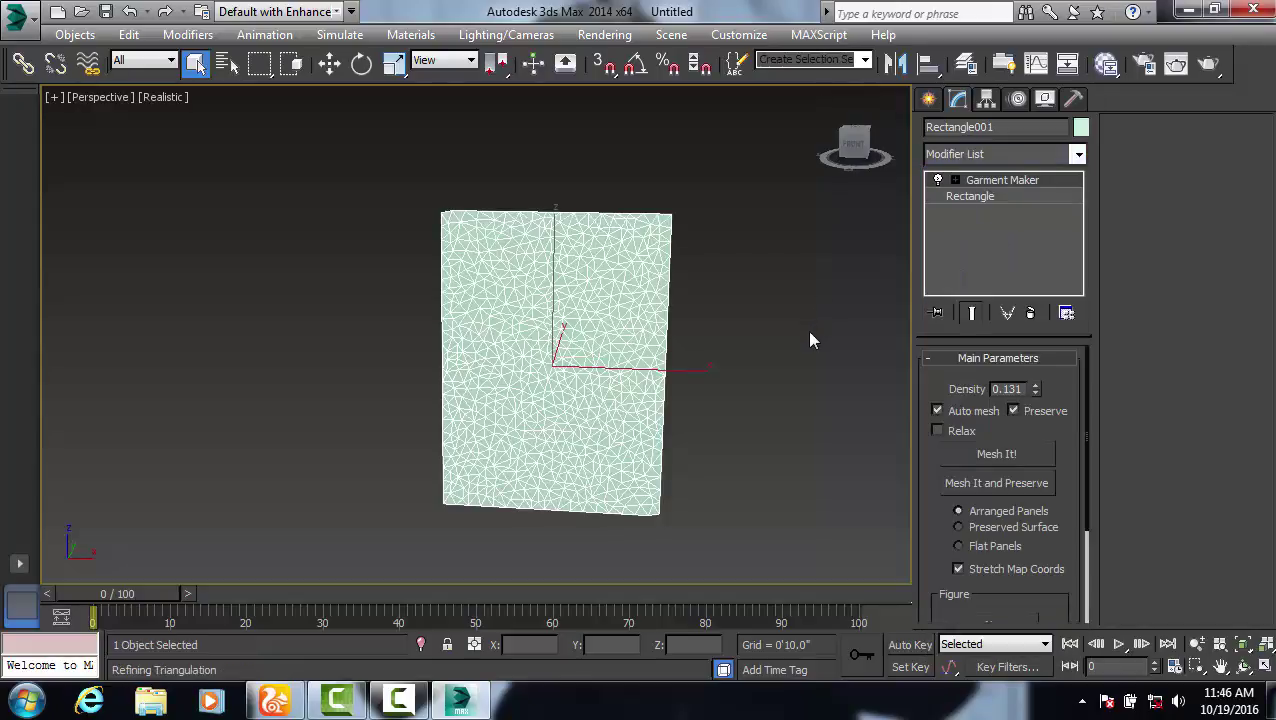
{"action": "middle_click_drag", "start_coordinate": [567, 458], "coordinate": [738, 222], "text": "alt"}
{"action": "left_click", "coordinate": [1002, 154]}
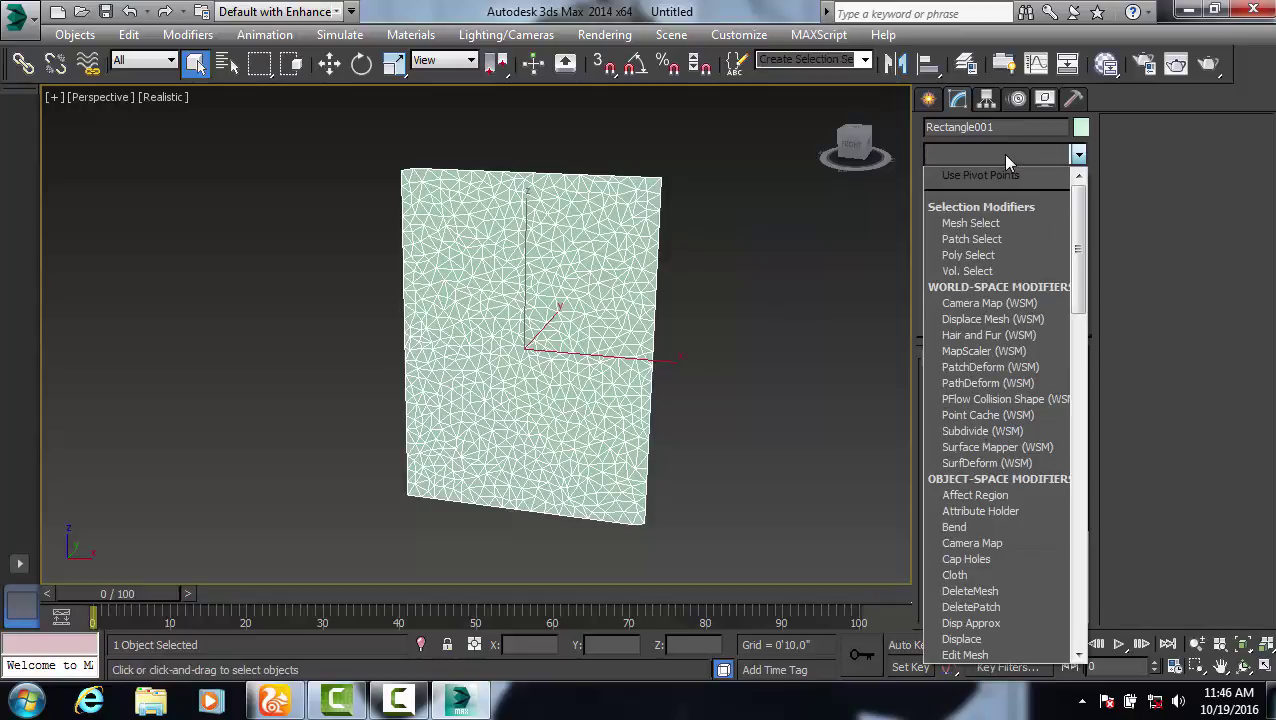
{"action": "type", "text": "cl"}
{"action": "left_click", "coordinate": [998, 176]}
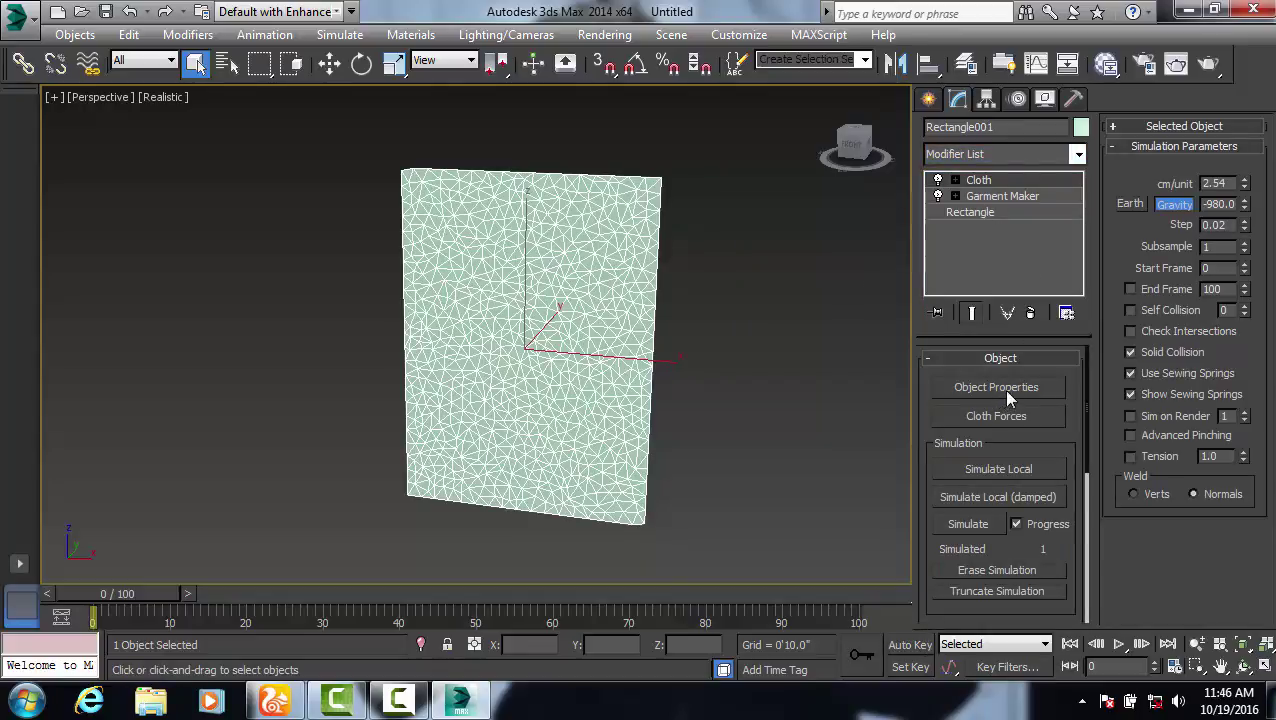
{"action": "left_click", "coordinate": [787, 322]}
In Front view, draw a small circle above the cloth's top-left corner.
{"action": "key", "text": "f"}
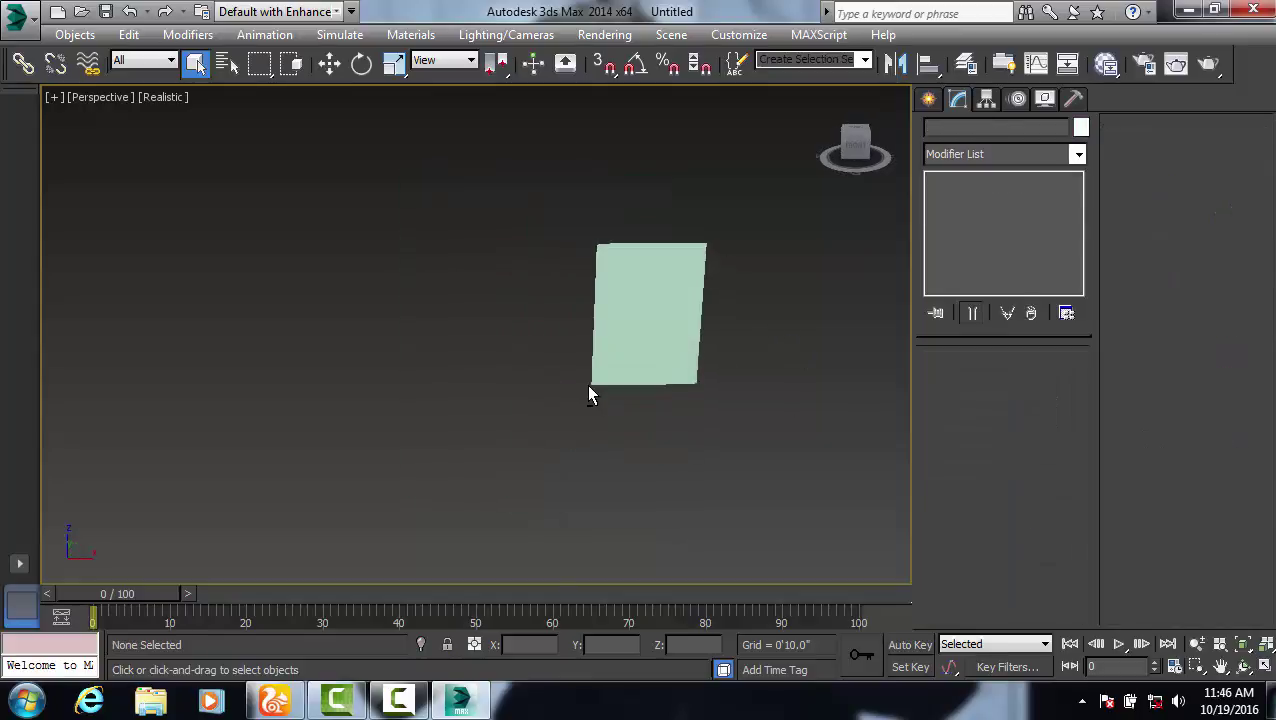
{"action": "middle_click_drag", "start_coordinate": [618, 318], "coordinate": [612, 396]}
{"action": "scroll", "coordinate": [554, 322], "scroll_direction": "up", "scroll_amount": 2}
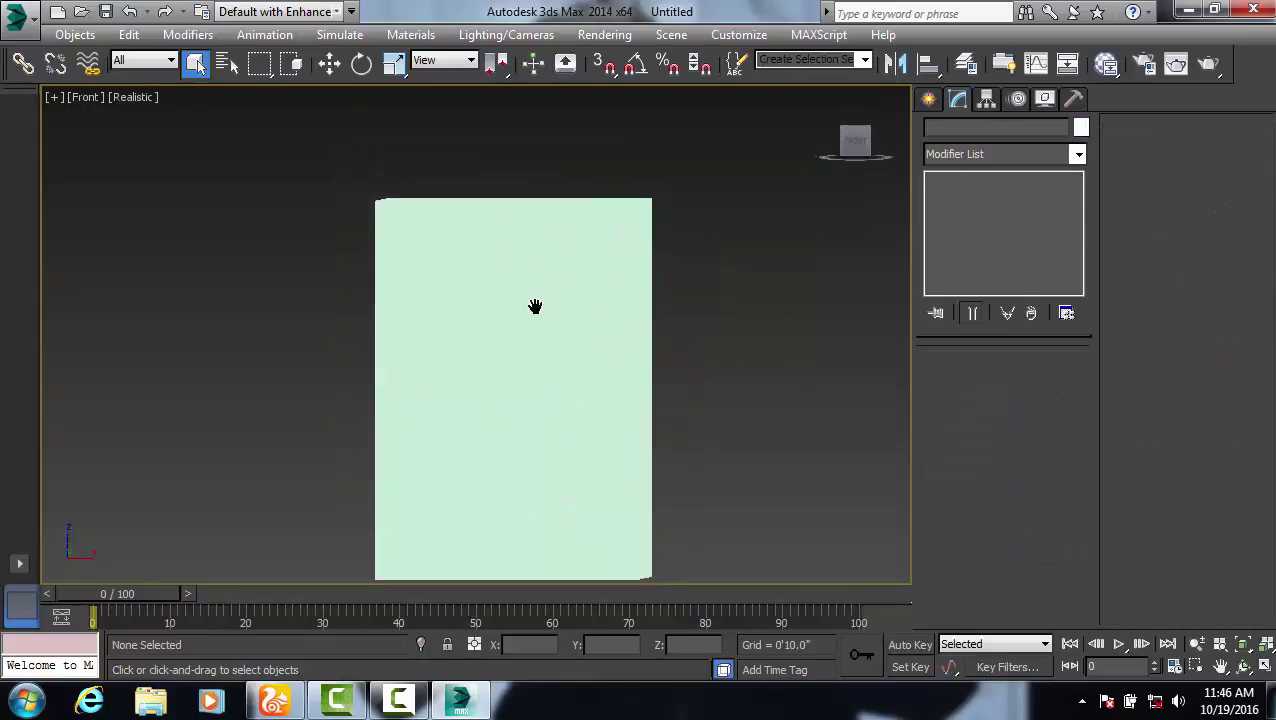
{"action": "left_click", "coordinate": [928, 98]}
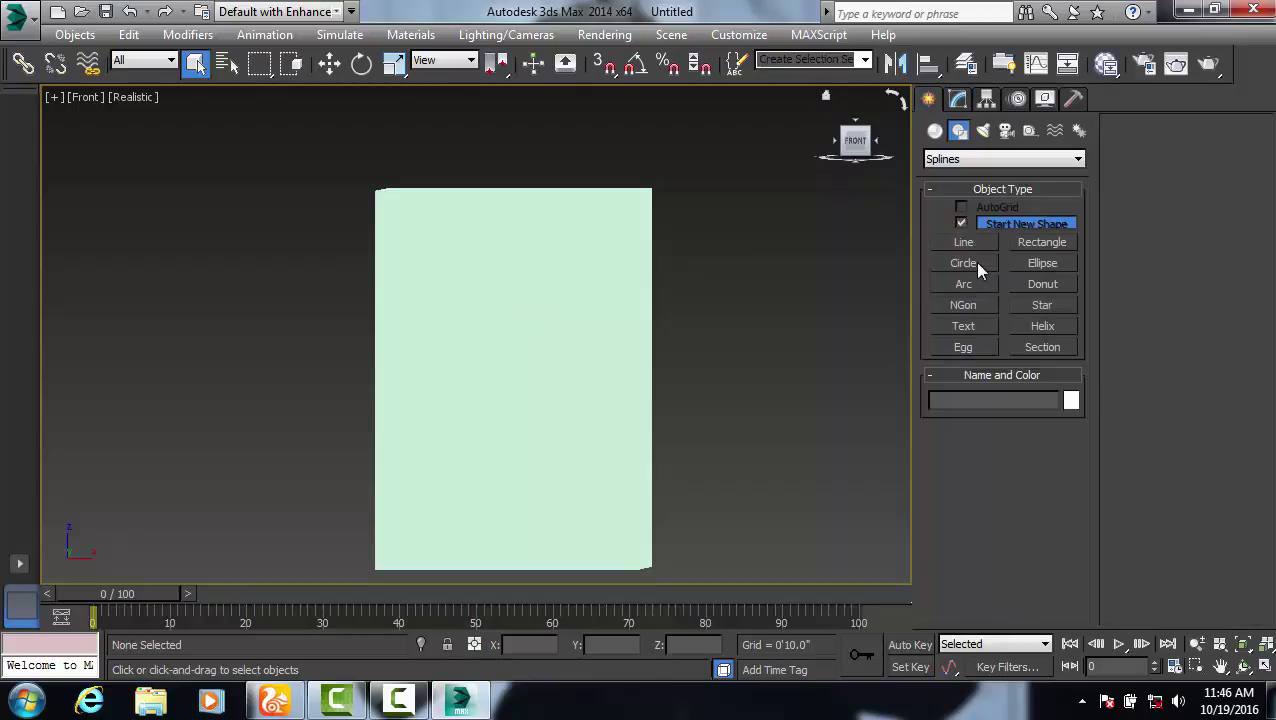
{"action": "left_click", "coordinate": [974, 261]}
{"action": "middle_click_drag", "start_coordinate": [637, 285], "coordinate": [627, 365]}
{"action": "left_click_drag", "start_coordinate": [390, 237], "coordinate": [403, 244]}
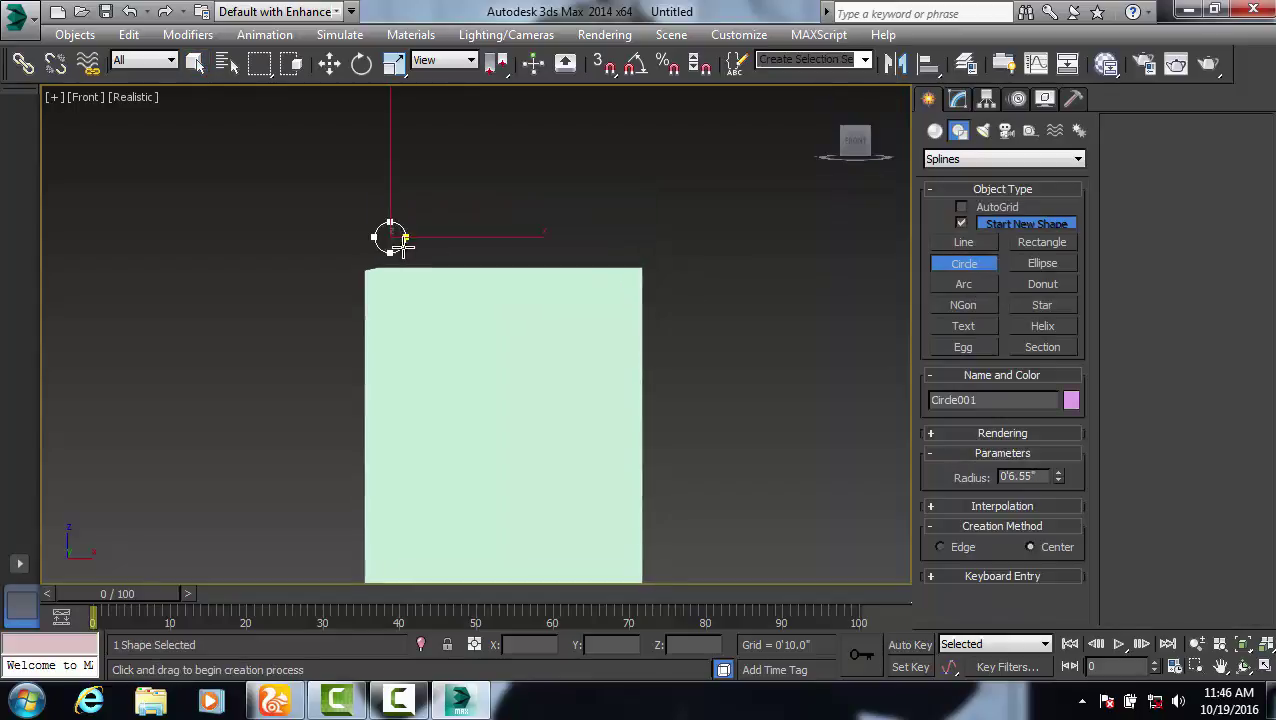
{"action": "right_click", "coordinate": [403, 244]}
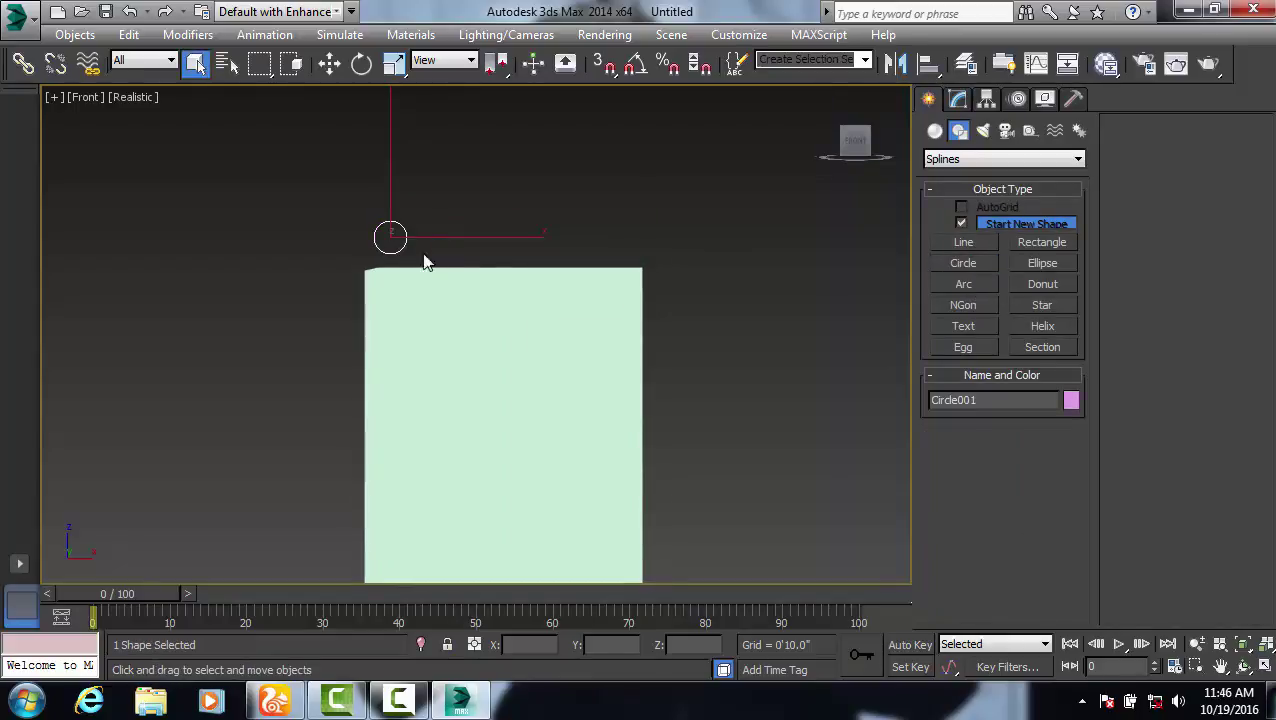
Clone the circle twice to the right, above the cloth's middle and right side.
{"action": "key", "text": "w"}
{"action": "left_click_drag", "start_coordinate": [513, 236], "coordinate": [635, 261], "text": "shift"}
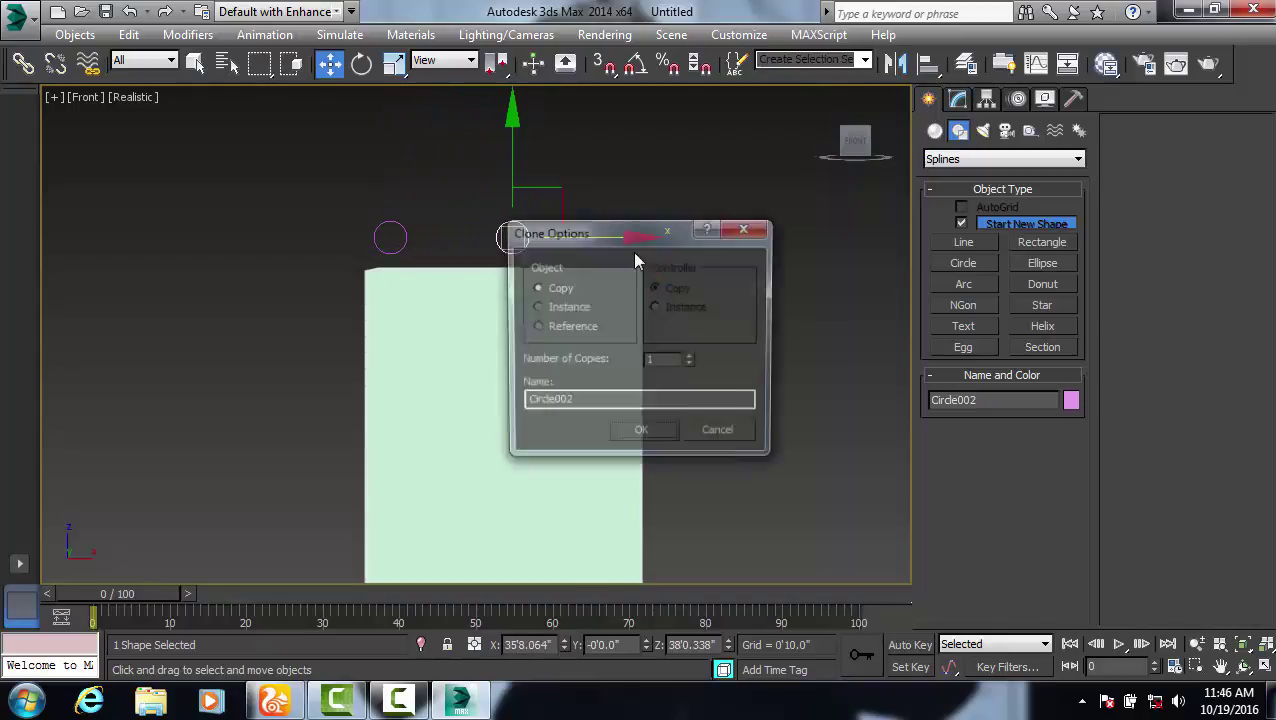
{"action": "left_click", "coordinate": [641, 429]}
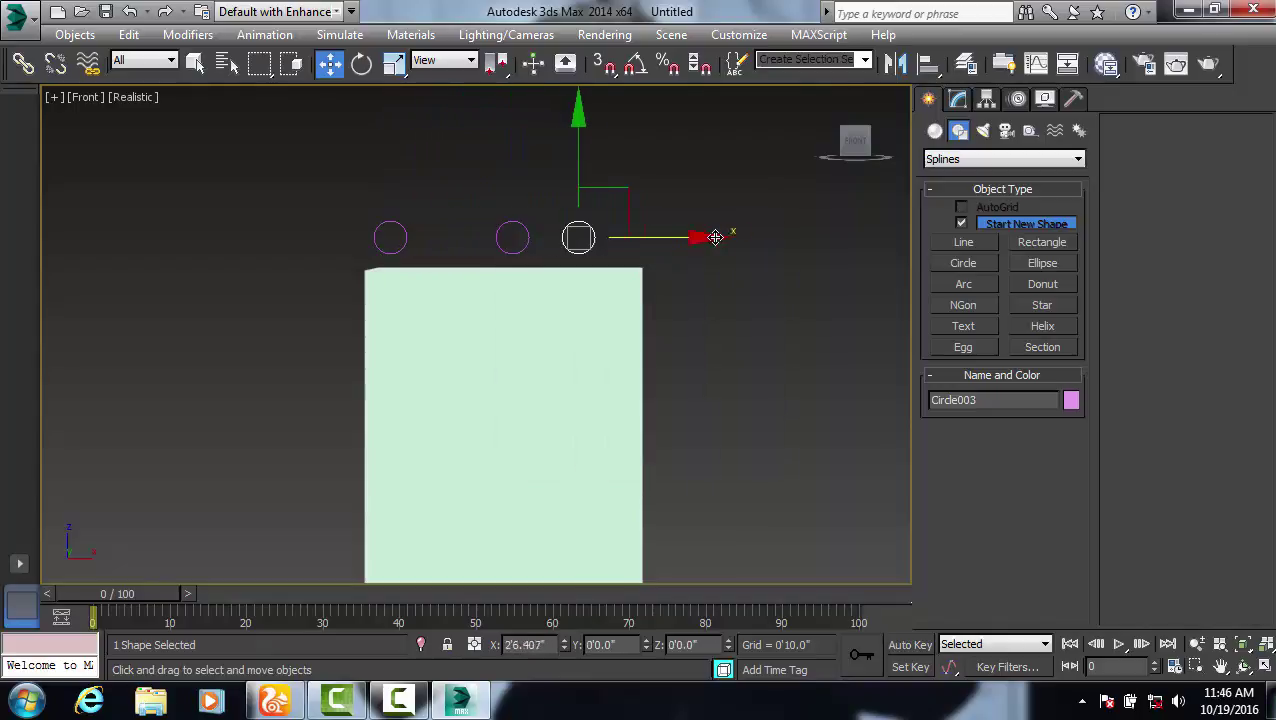
{"action": "left_click_drag", "start_coordinate": [630, 240], "coordinate": [745, 238], "text": "shift"}
{"action": "left_click", "coordinate": [644, 436]}
{"action": "left_click", "coordinate": [547, 409]}
In Cloth Object Properties, set Rectangle001 to Cloth using the Silk preset.
{"action": "left_click", "coordinate": [547, 409]}
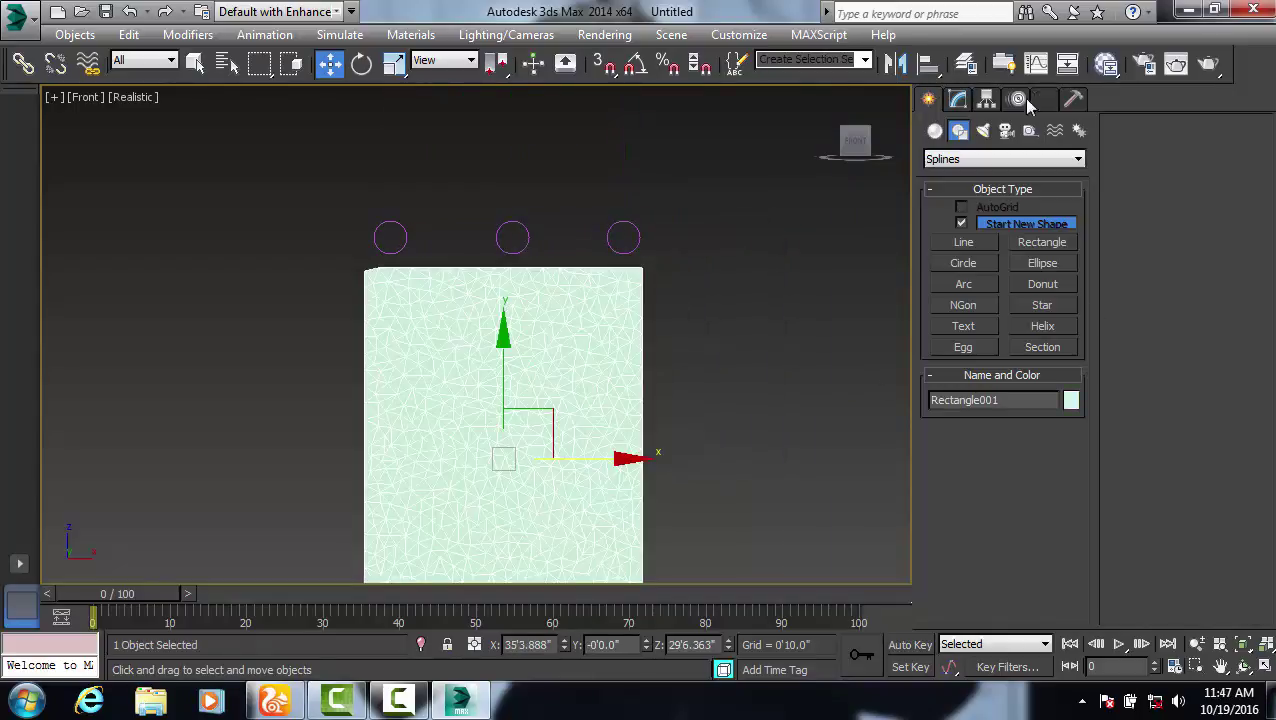
{"action": "left_click", "coordinate": [957, 98]}
{"action": "left_click", "coordinate": [990, 186]}
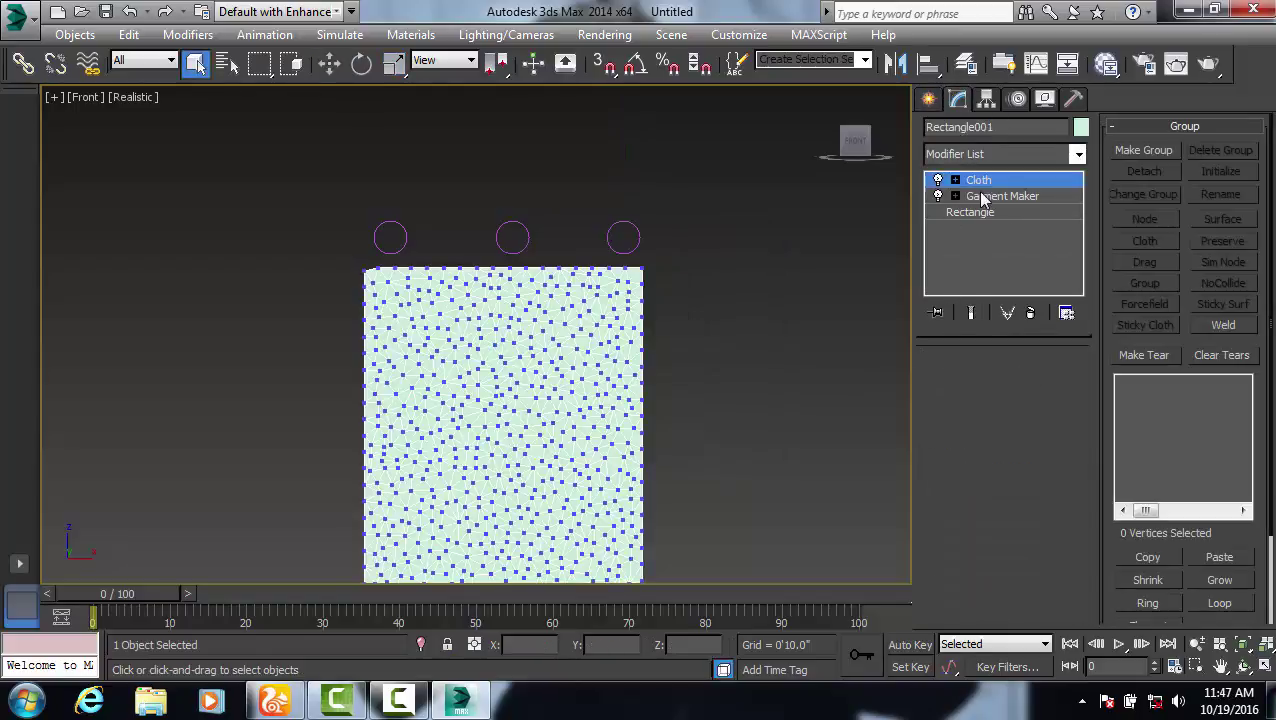
{"action": "left_click", "coordinate": [986, 186]}
{"action": "left_click", "coordinate": [1011, 386]}
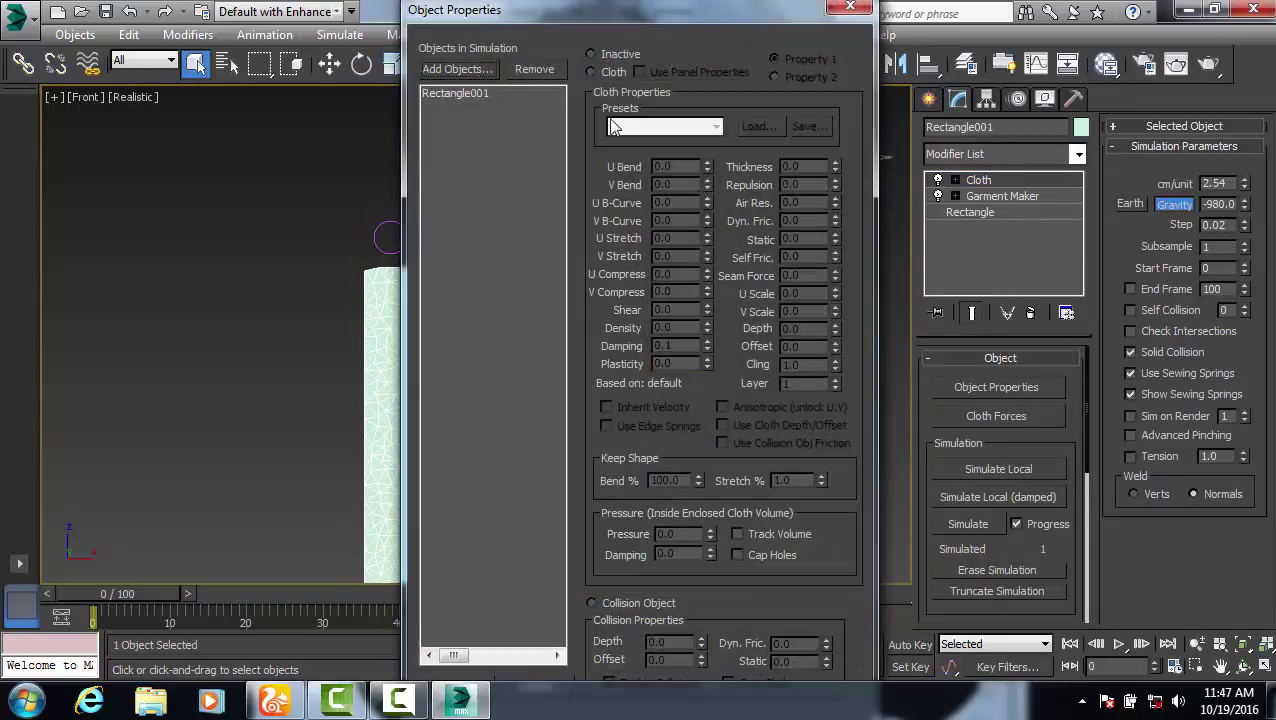
{"action": "left_click", "coordinate": [446, 94]}
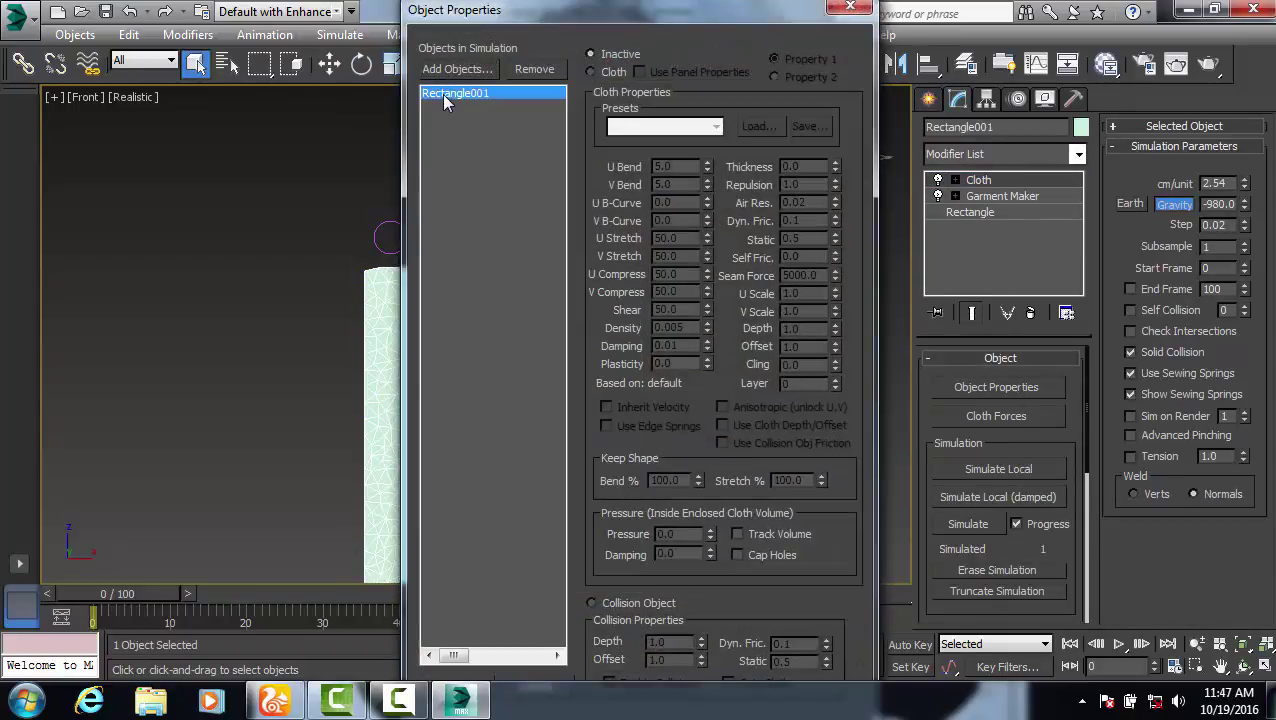
{"action": "left_click", "coordinate": [592, 72]}
{"action": "left_click", "coordinate": [670, 130]}
{"action": "left_click", "coordinate": [620, 276]}
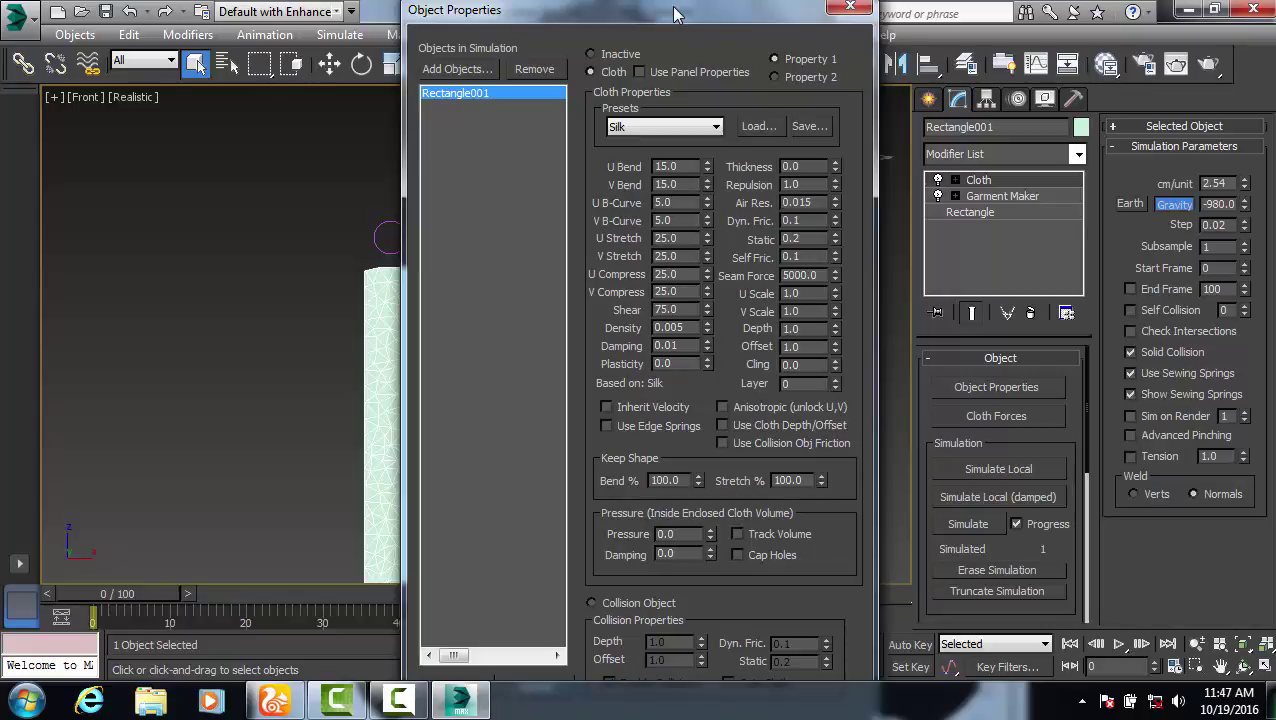
{"action": "left_click", "coordinate": [466, 680]}
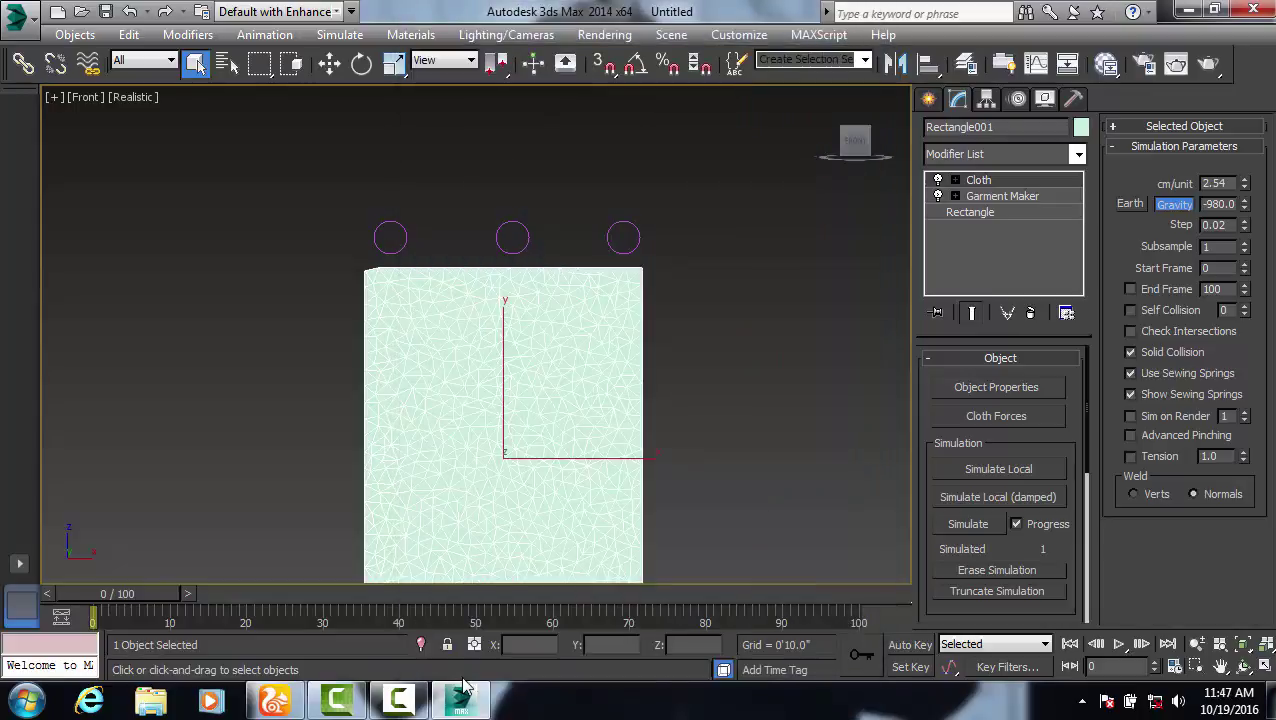
Group the cloth's top-left corner vertices as Group001 and pin them to the left circle.
{"action": "left_click", "coordinate": [955, 181]}
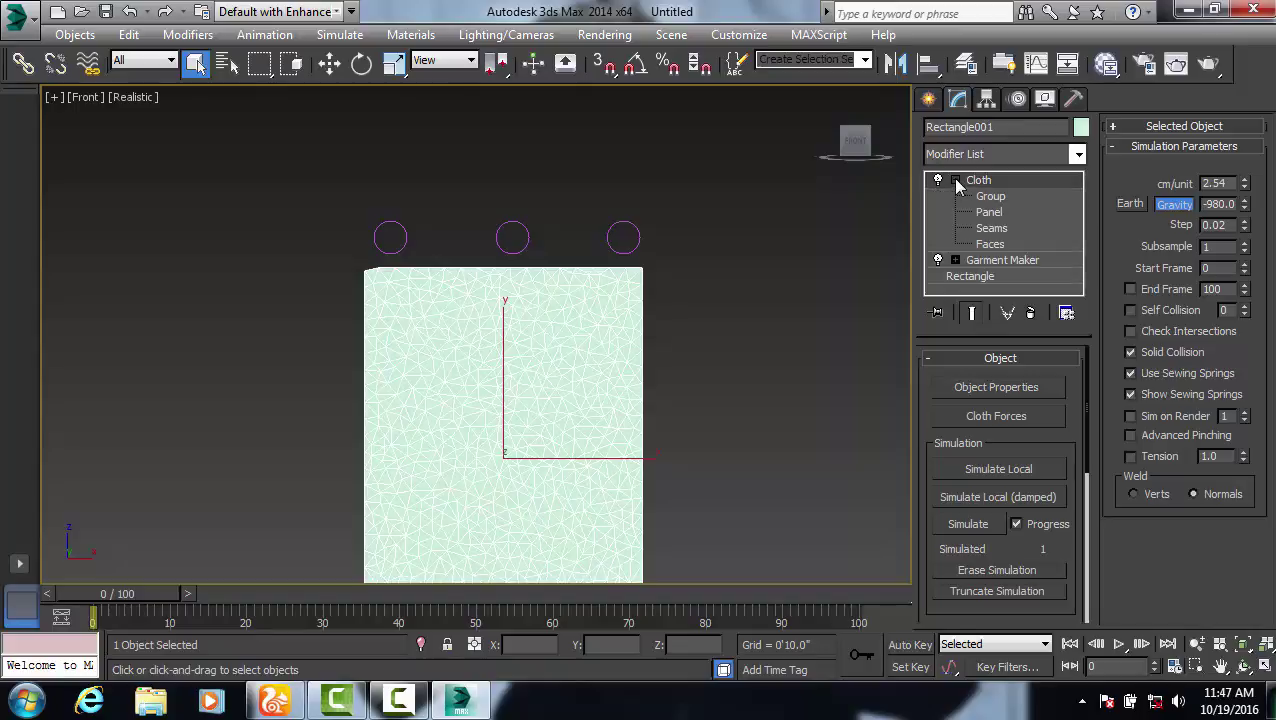
{"action": "left_click", "coordinate": [991, 197]}
{"action": "scroll", "coordinate": [497, 291], "scroll_direction": "up", "scroll_amount": 4}
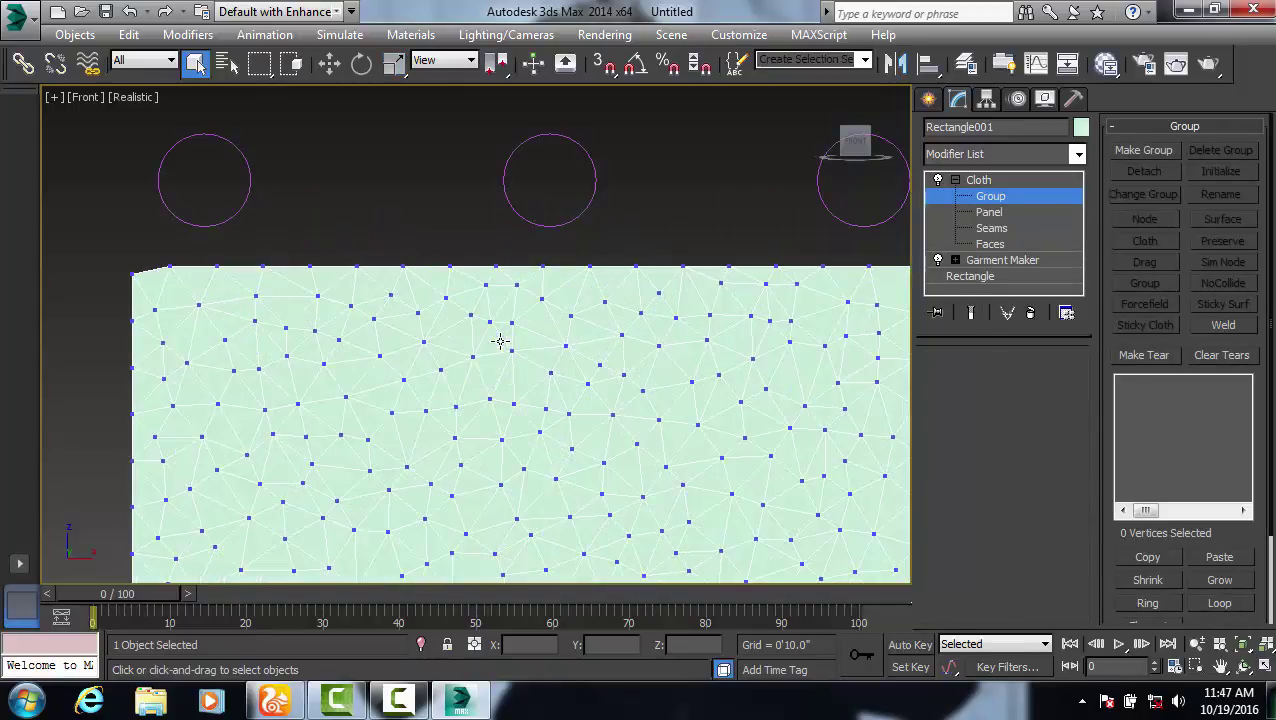
{"action": "scroll", "coordinate": [498, 336], "scroll_direction": "down", "scroll_amount": 2}
{"action": "left_click_drag", "start_coordinate": [232, 289], "coordinate": [308, 310]}
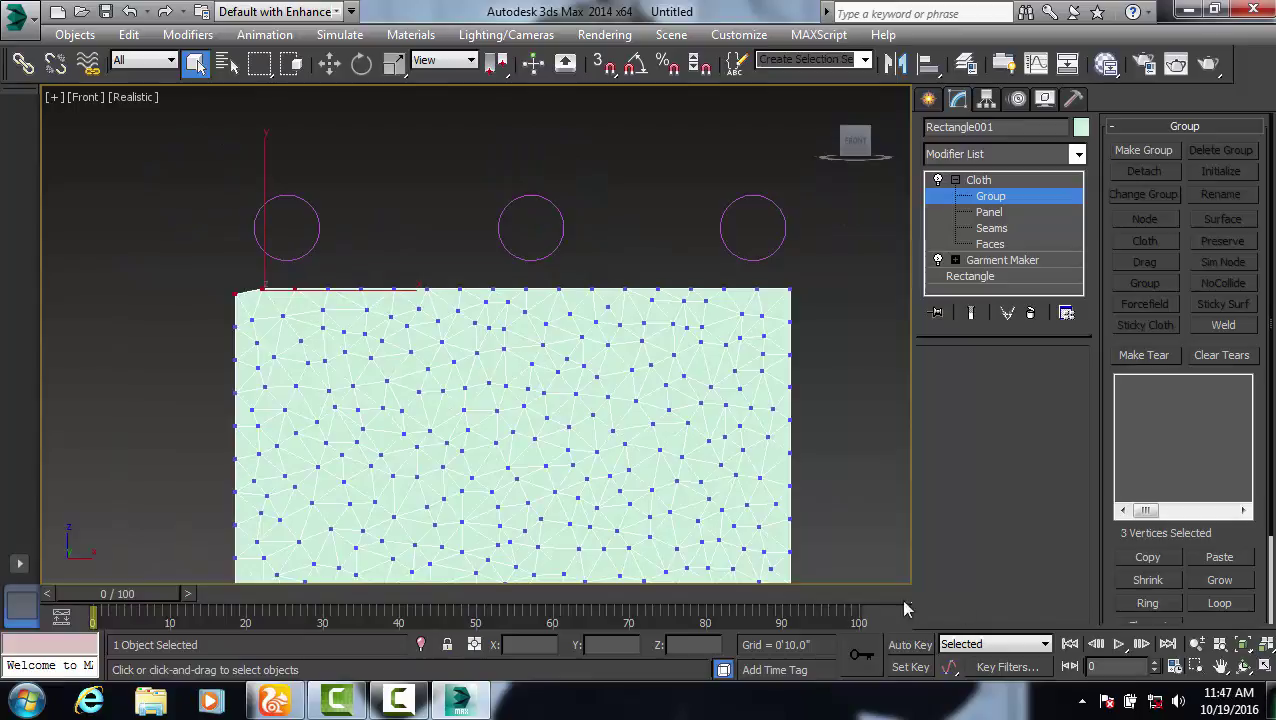
{"action": "left_click", "coordinate": [1160, 152]}
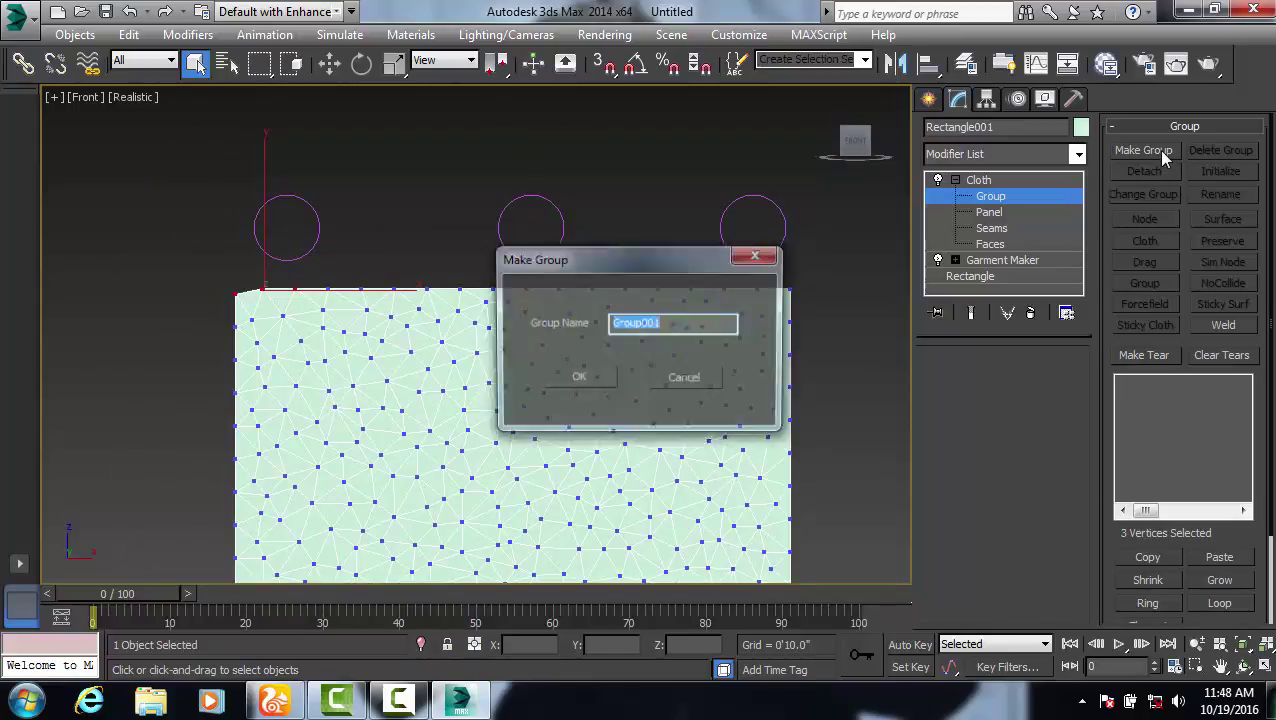
{"action": "left_click", "coordinate": [577, 380]}
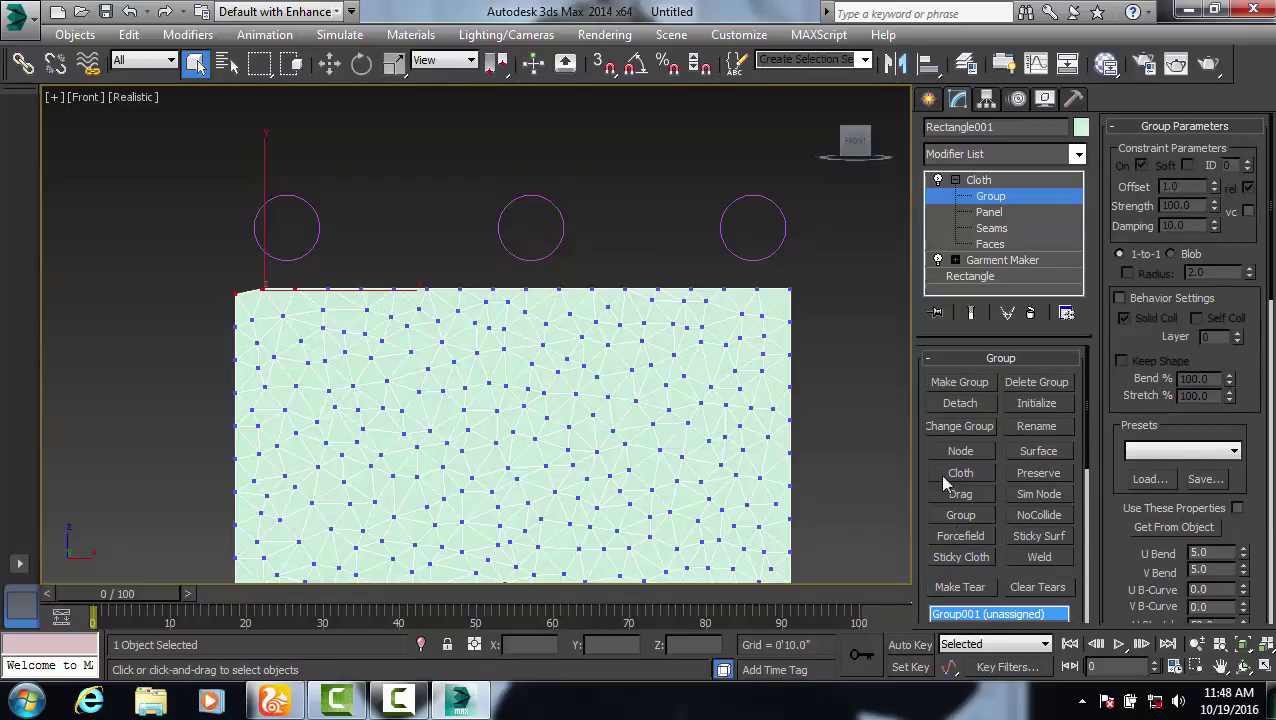
{"action": "left_click", "coordinate": [968, 451]}
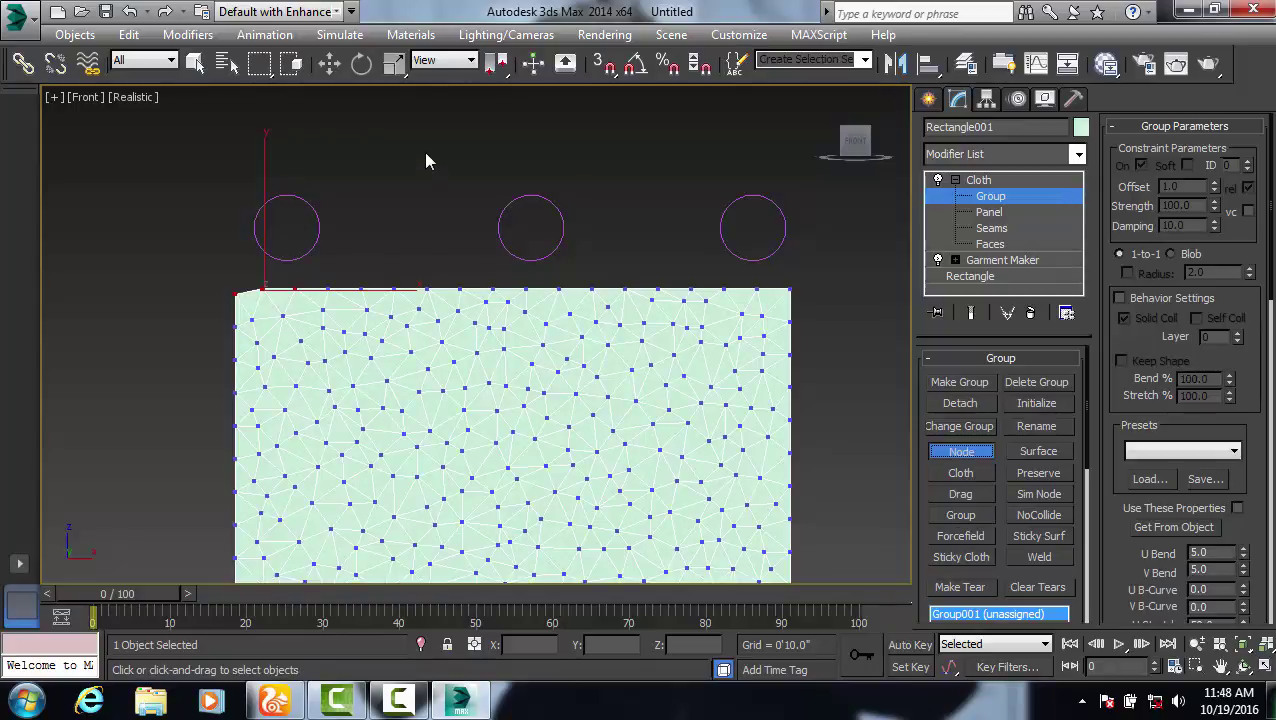
{"action": "left_click", "coordinate": [296, 198]}
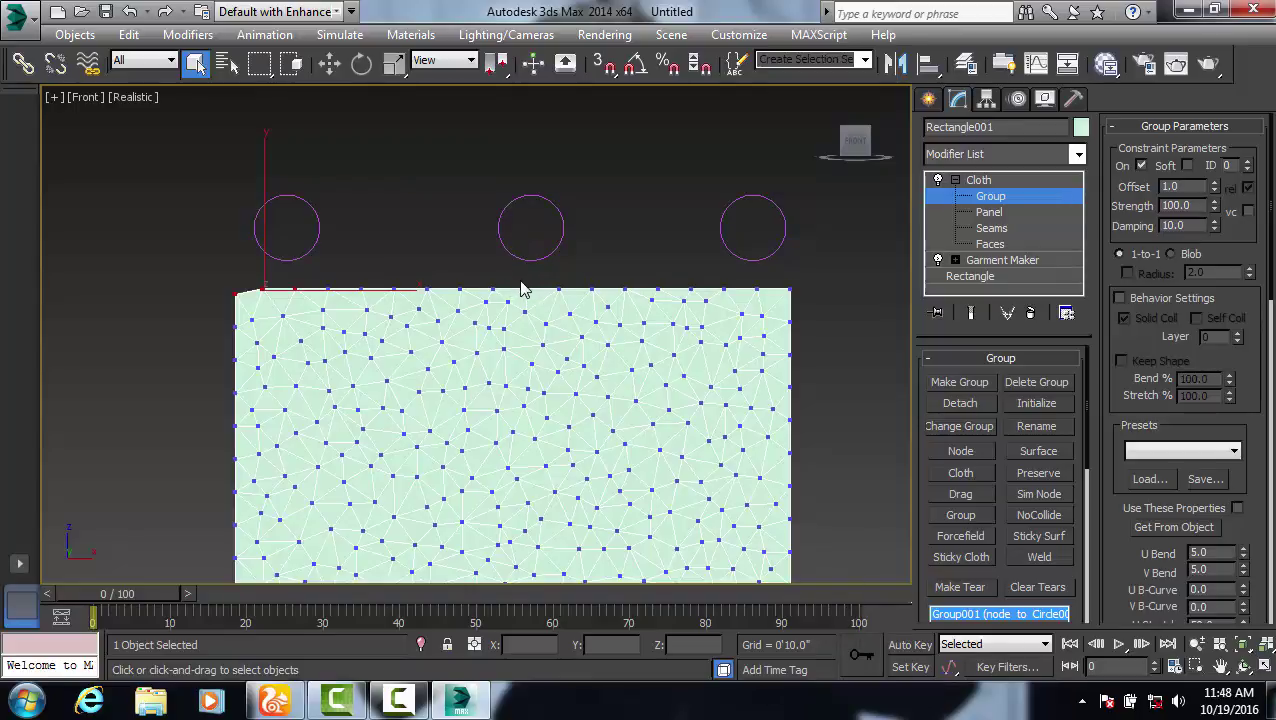
Group the top-edge vertices below the middle circle and pin them to it.
{"action": "left_click_drag", "start_coordinate": [515, 278], "coordinate": [570, 305]}
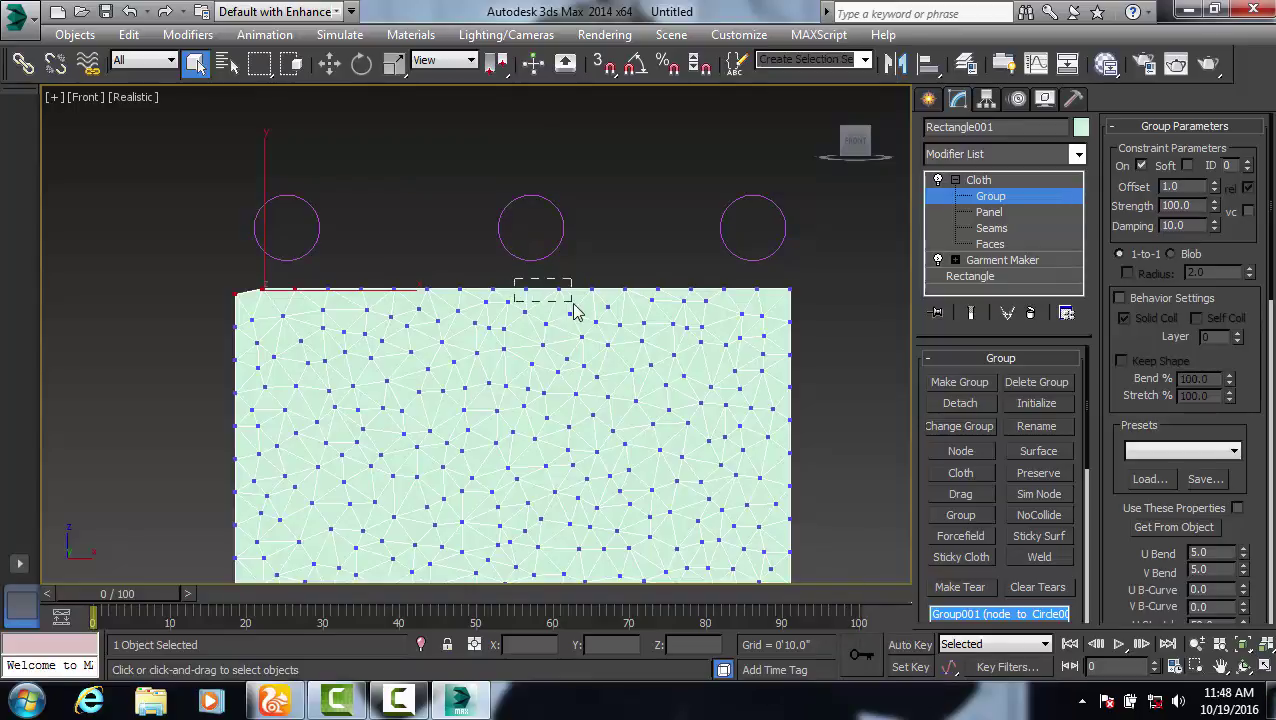
{"action": "left_click", "coordinate": [950, 379]}
{"action": "left_click", "coordinate": [598, 376]}
{"action": "left_click", "coordinate": [962, 451]}
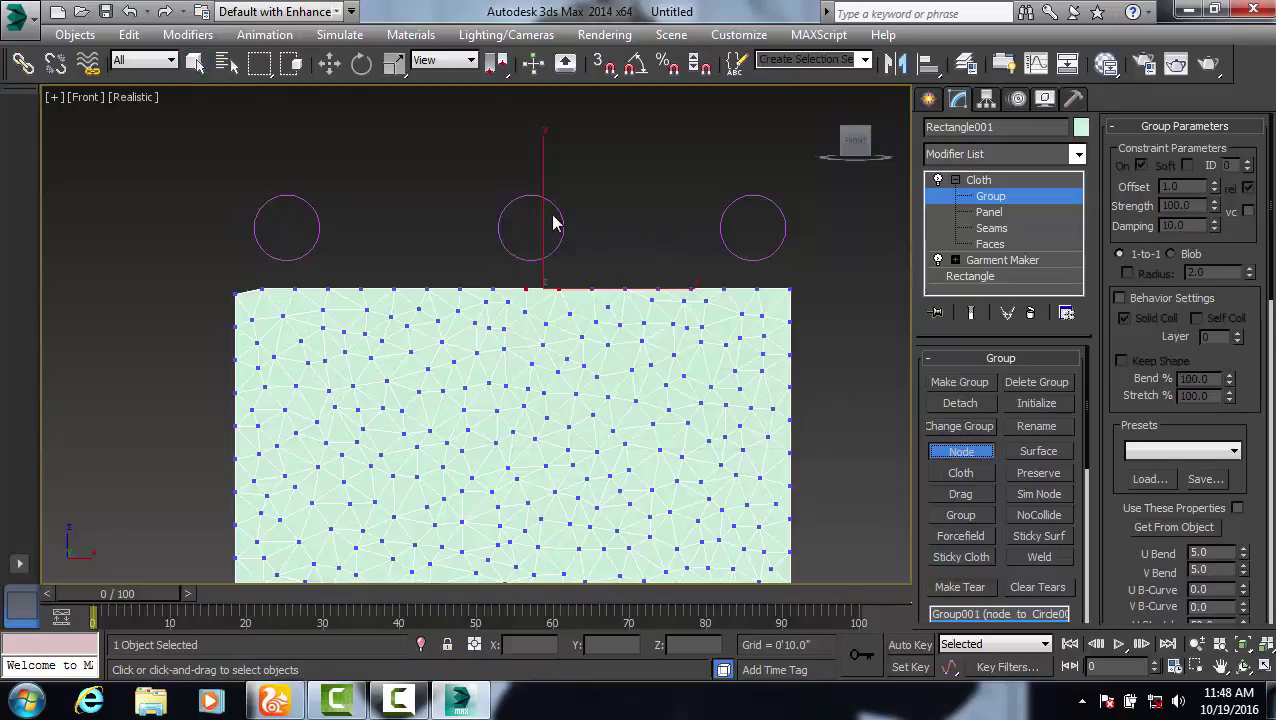
{"action": "left_click", "coordinate": [556, 205]}
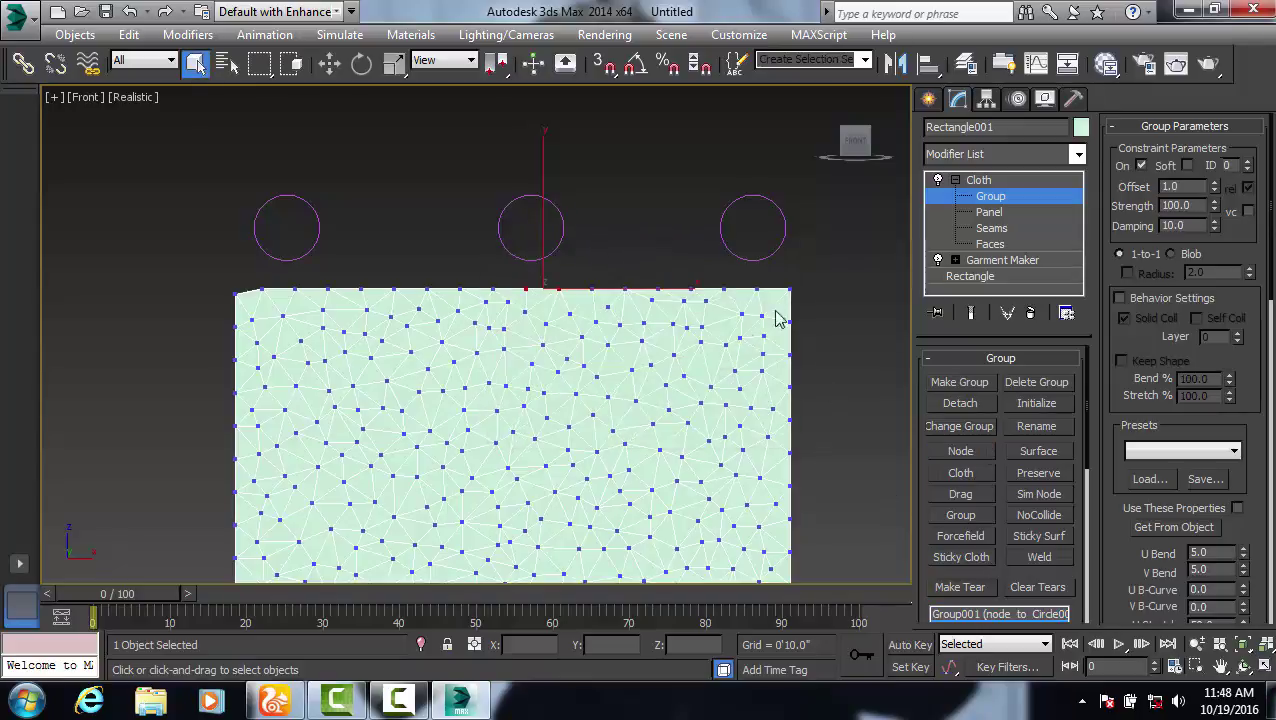
Group the cloth's top-right corner vertices and pin them to the right circle.
{"action": "left_click_drag", "start_coordinate": [806, 272], "coordinate": [757, 304]}
{"action": "left_click", "coordinate": [959, 382]}
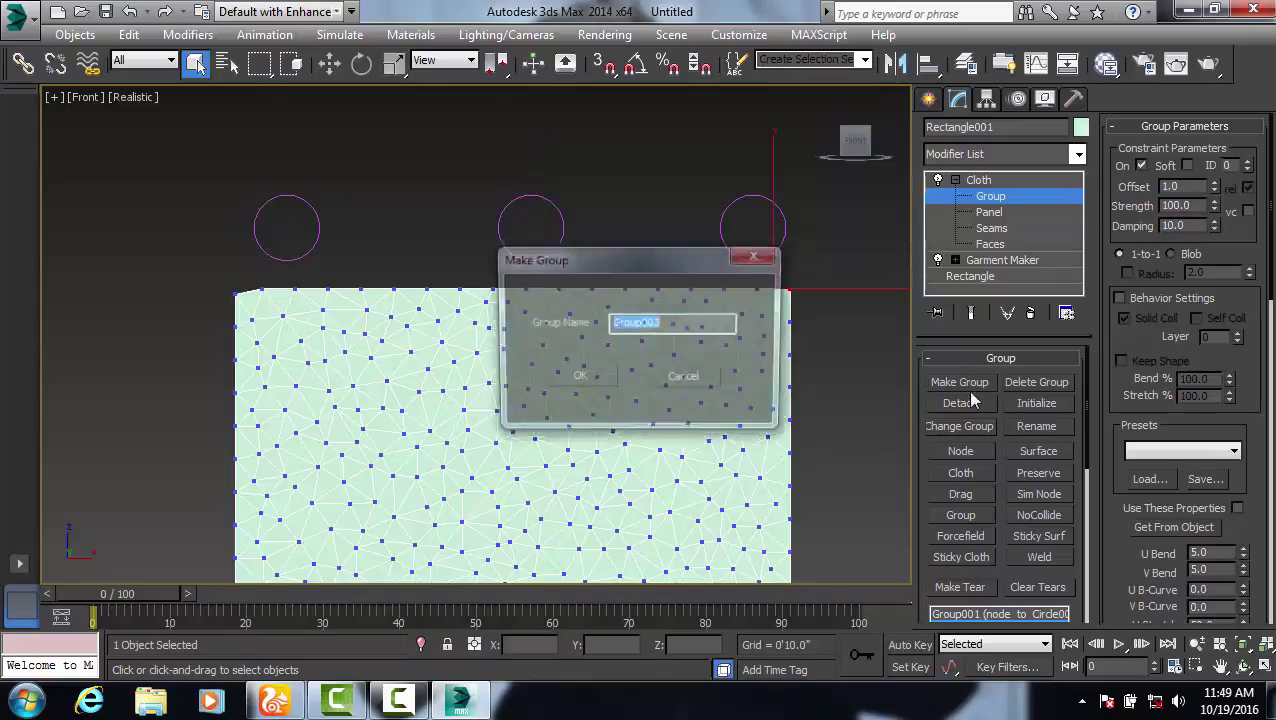
{"action": "left_click", "coordinate": [598, 378]}
{"action": "left_click", "coordinate": [961, 451]}
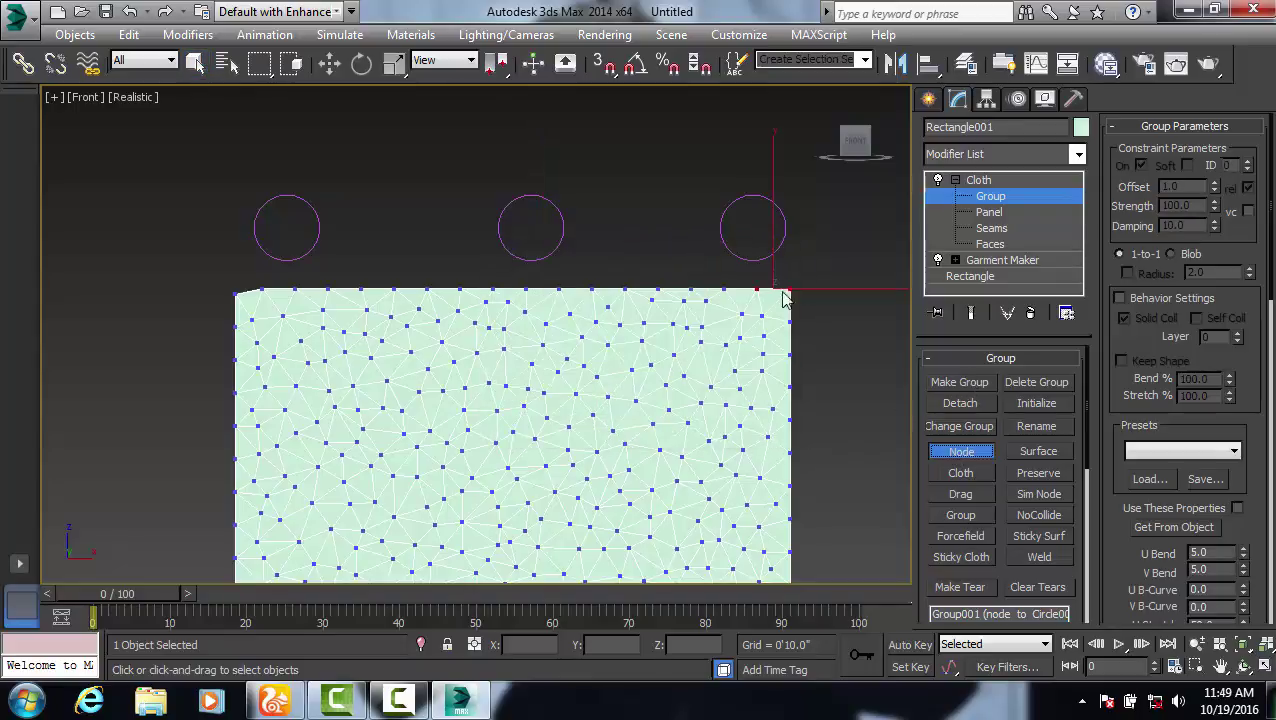
{"action": "left_click", "coordinate": [760, 194]}
{"action": "left_click", "coordinate": [985, 180]}
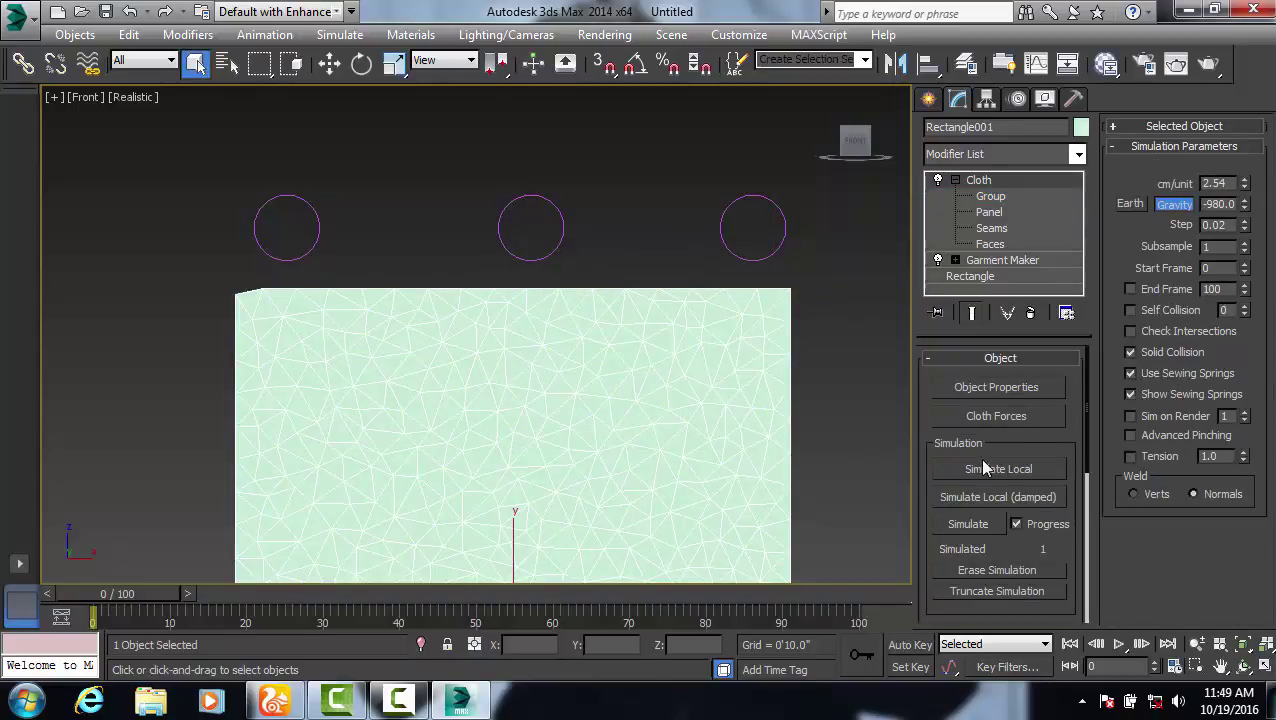
Run the cloth simulation and orbit around the draped result.
{"action": "left_click", "coordinate": [966, 524]}
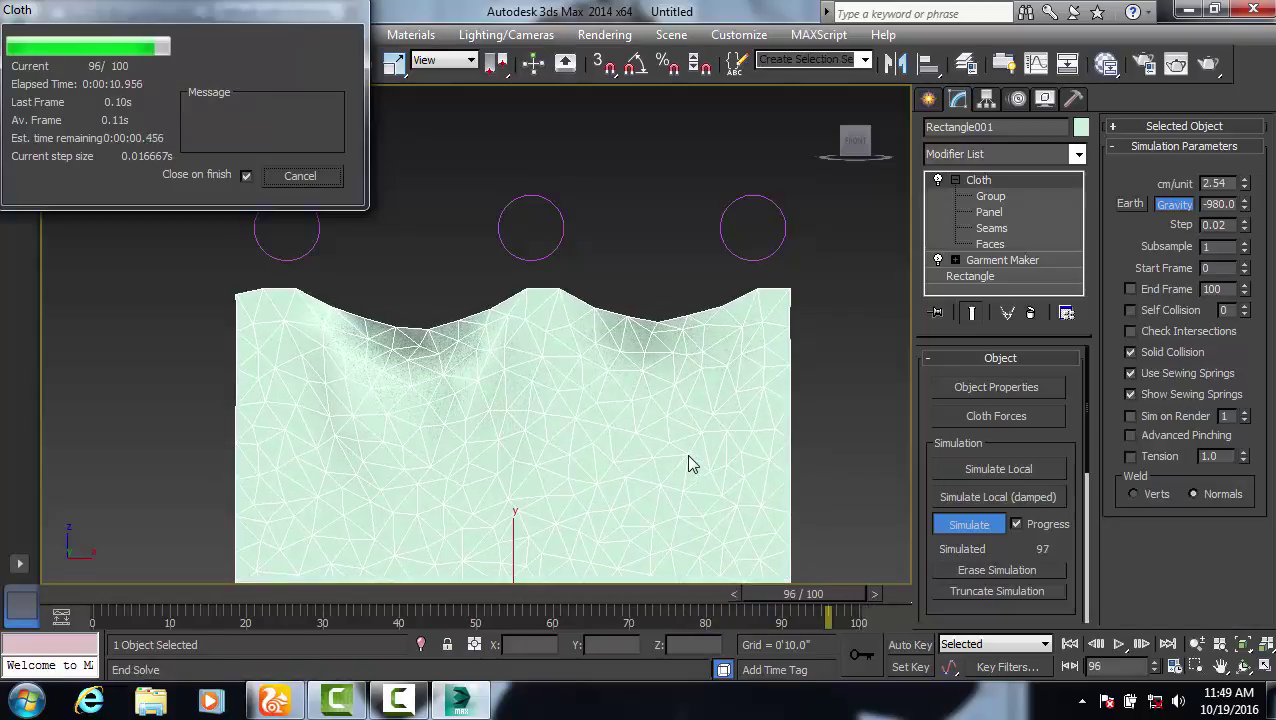
{"action": "middle_click_drag", "start_coordinate": [601, 350], "coordinate": [583, 250]}
{"action": "scroll", "coordinate": [779, 358], "scroll_direction": "down", "scroll_amount": 2}
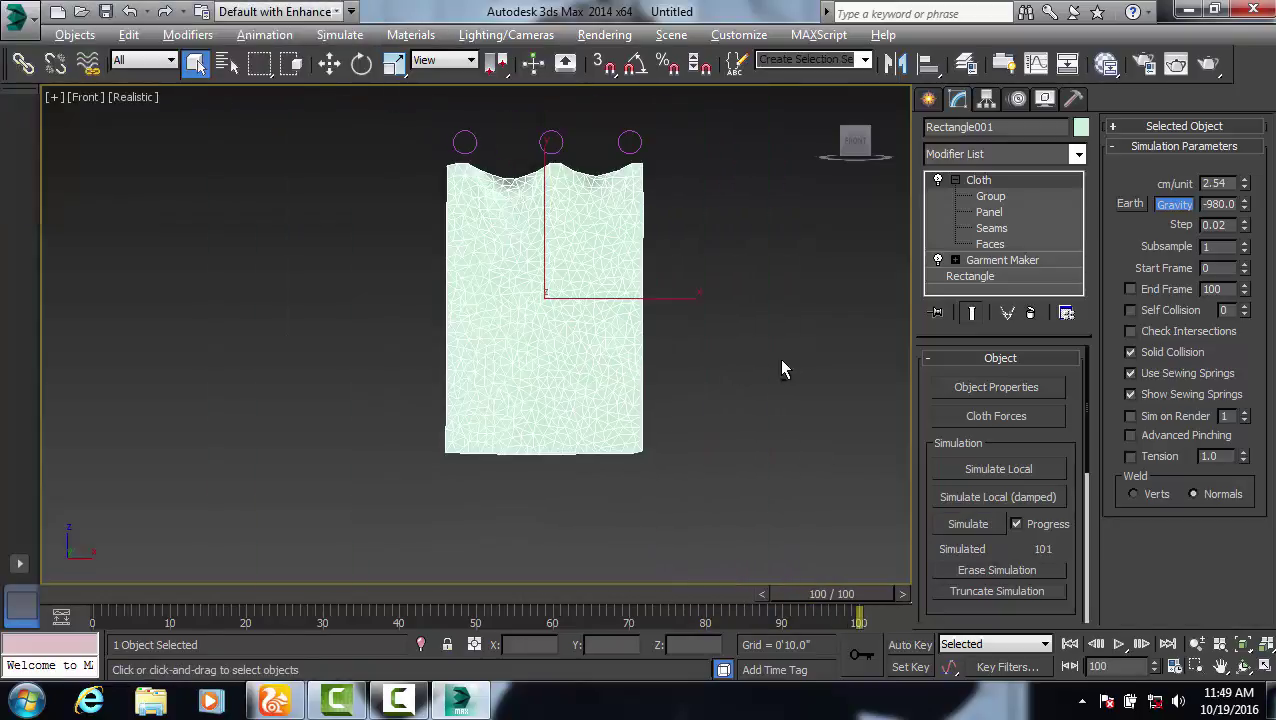
{"action": "middle_click_drag", "start_coordinate": [779, 358], "coordinate": [692, 406], "text": "alt"}
{"action": "left_click", "coordinate": [626, 312]}
{"action": "middle_click_drag", "start_coordinate": [626, 312], "coordinate": [613, 296], "text": "alt"}
{"action": "left_click", "coordinate": [770, 527]}
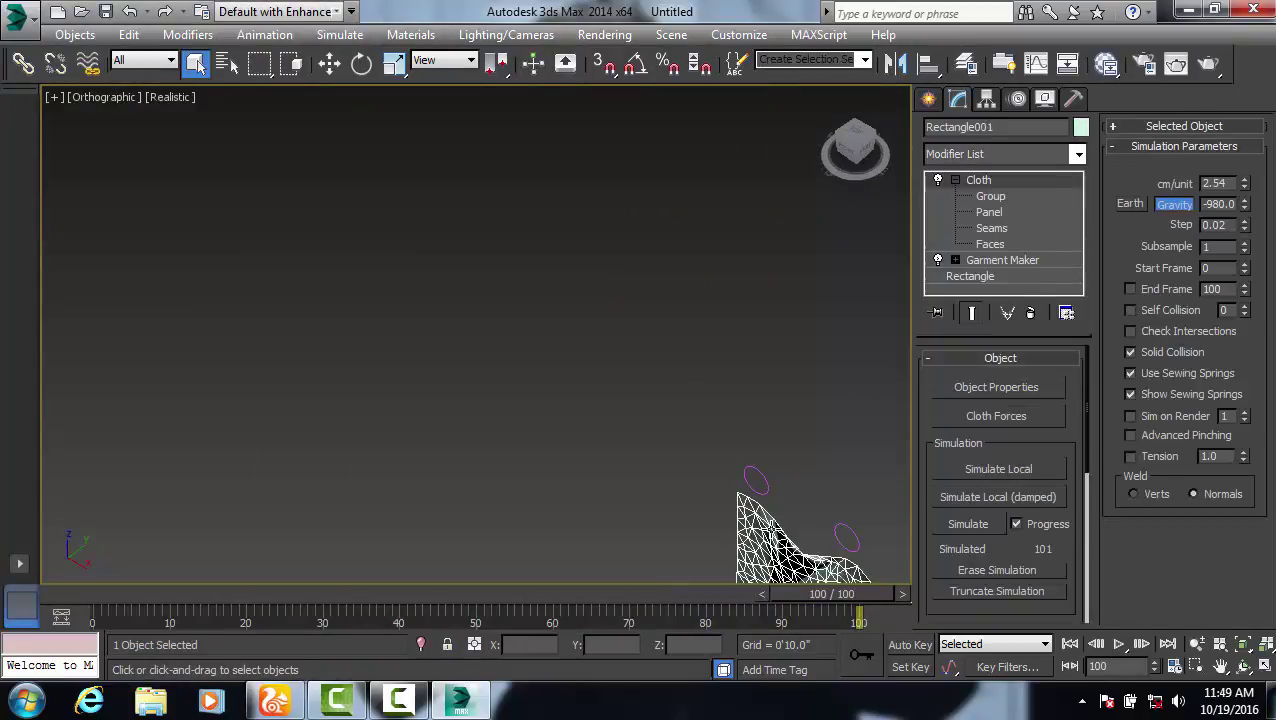
{"action": "middle_click_drag", "start_coordinate": [860, 520], "coordinate": [721, 327]}
{"action": "left_click", "coordinate": [370, 392]}
{"action": "middle_click_drag", "start_coordinate": [370, 392], "coordinate": [561, 421]}
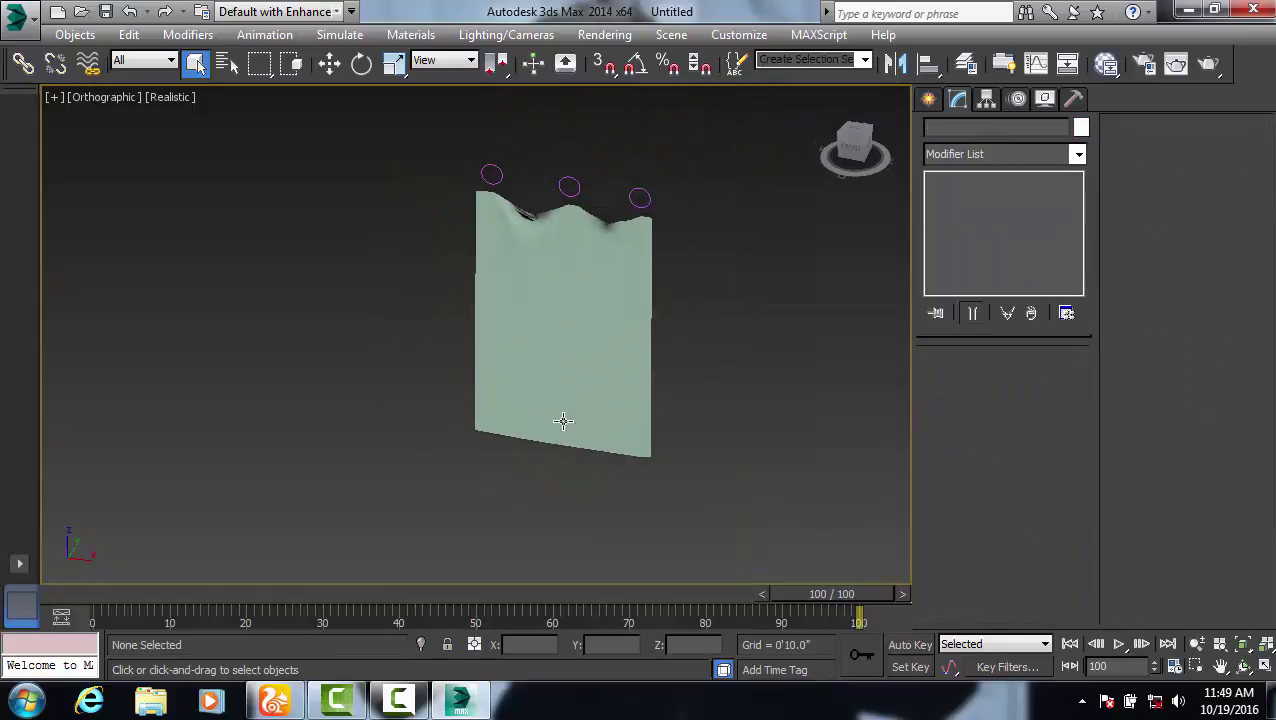
{"action": "left_click", "coordinate": [584, 355]}
Erase the cloth simulation and return the timeline to frame 0.
{"action": "scroll", "coordinate": [683, 248], "scroll_direction": "up", "scroll_amount": 1}
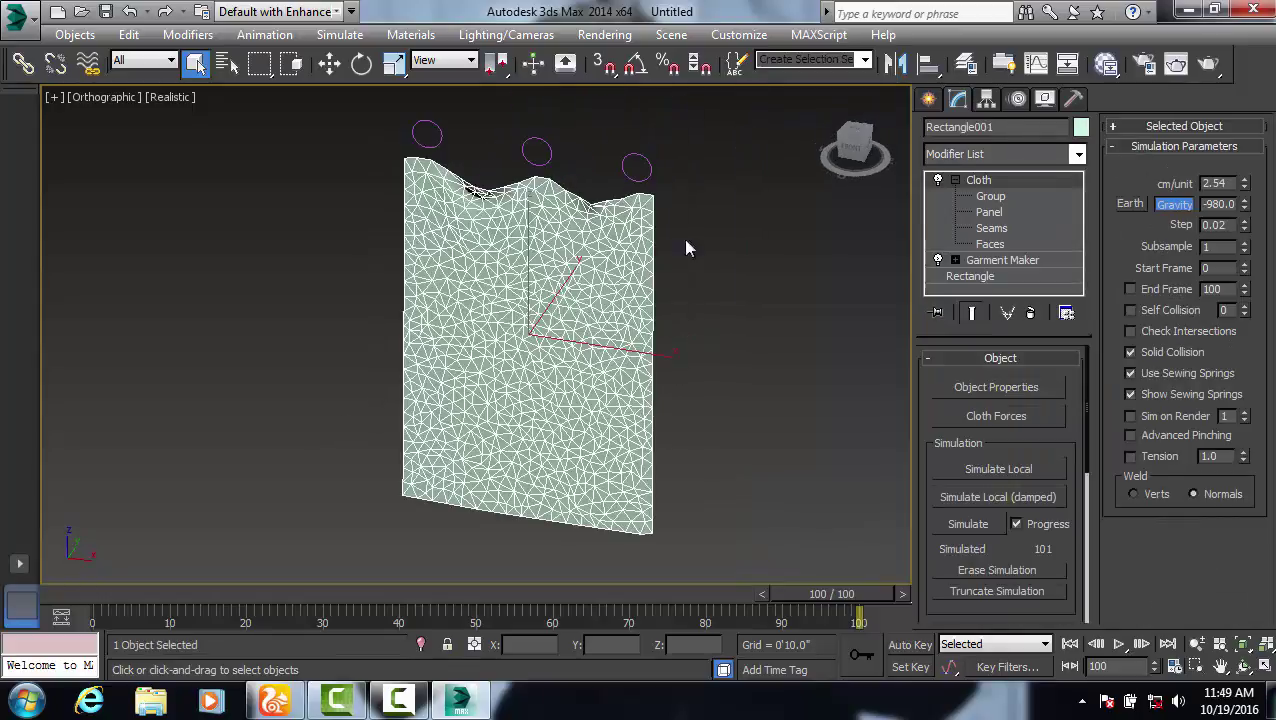
{"action": "scroll", "coordinate": [705, 303], "scroll_direction": "up", "scroll_amount": 3}
{"action": "left_click", "coordinate": [676, 373]}
{"action": "middle_click_drag", "start_coordinate": [676, 373], "coordinate": [558, 447]}
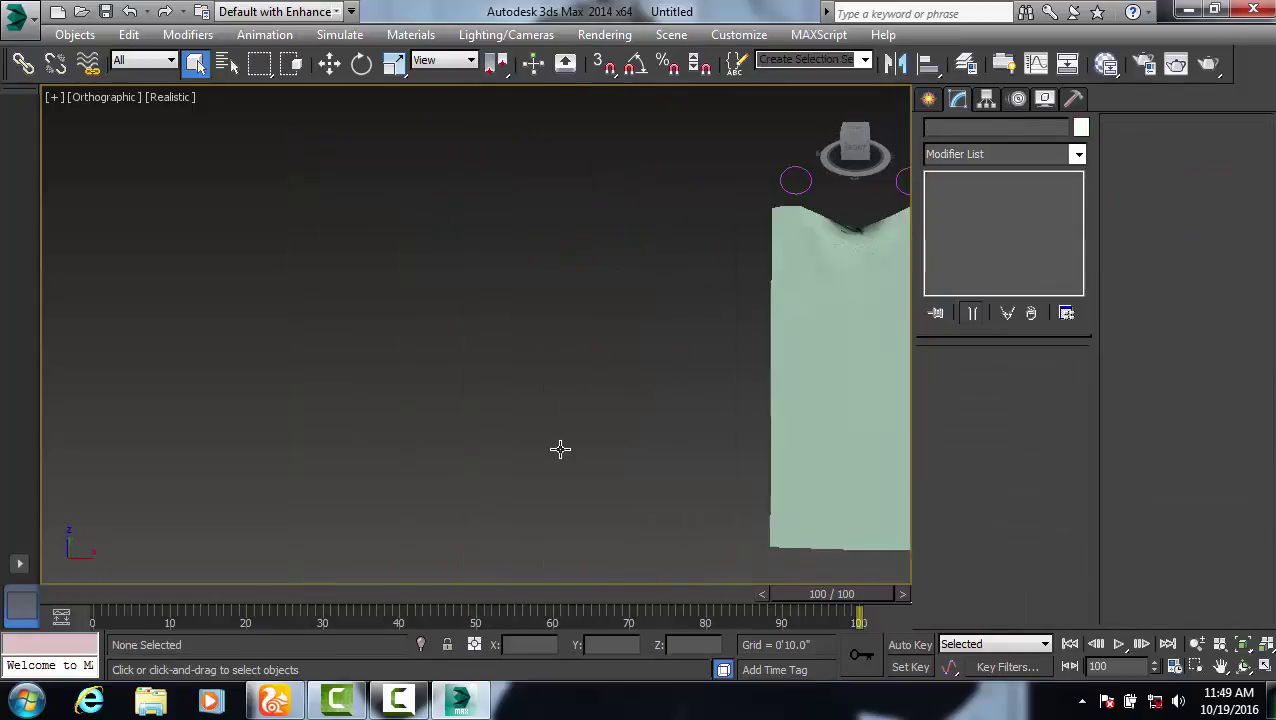
{"action": "scroll", "coordinate": [461, 421], "scroll_direction": "down", "scroll_amount": 2}
{"action": "left_click", "coordinate": [606, 352]}
{"action": "left_click", "coordinate": [954, 570]}
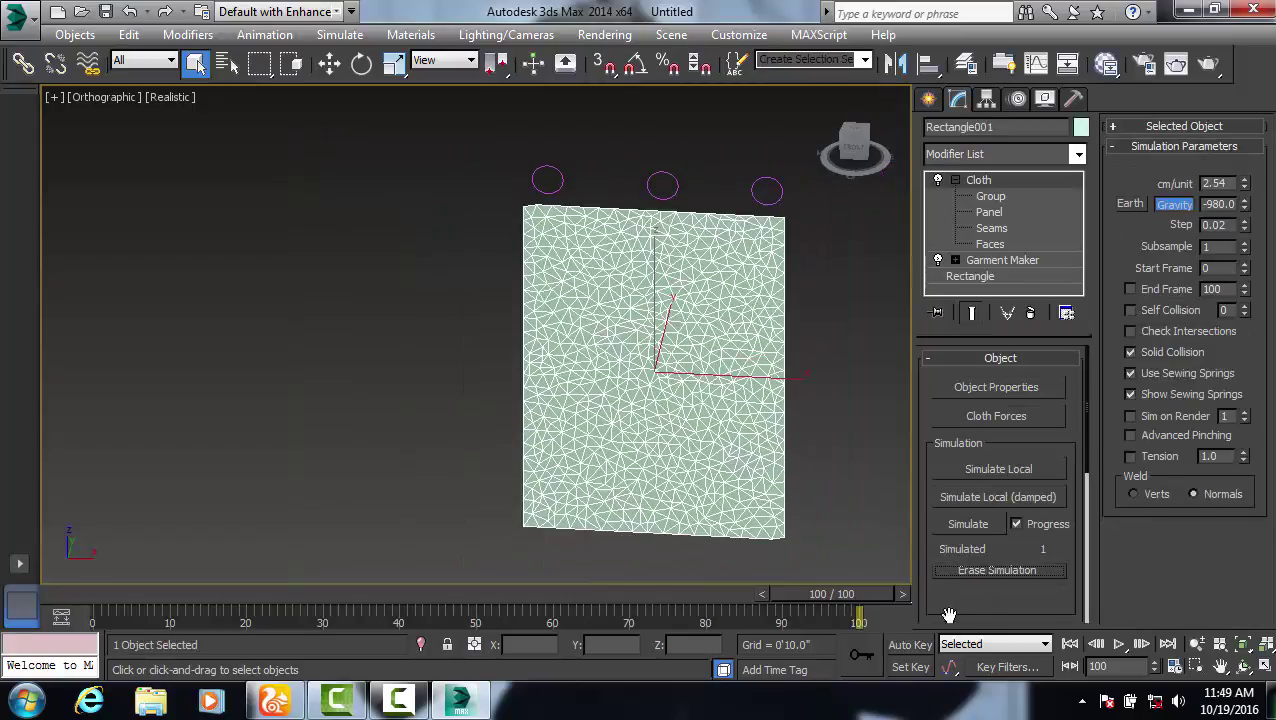
{"action": "left_click", "coordinate": [1069, 644]}
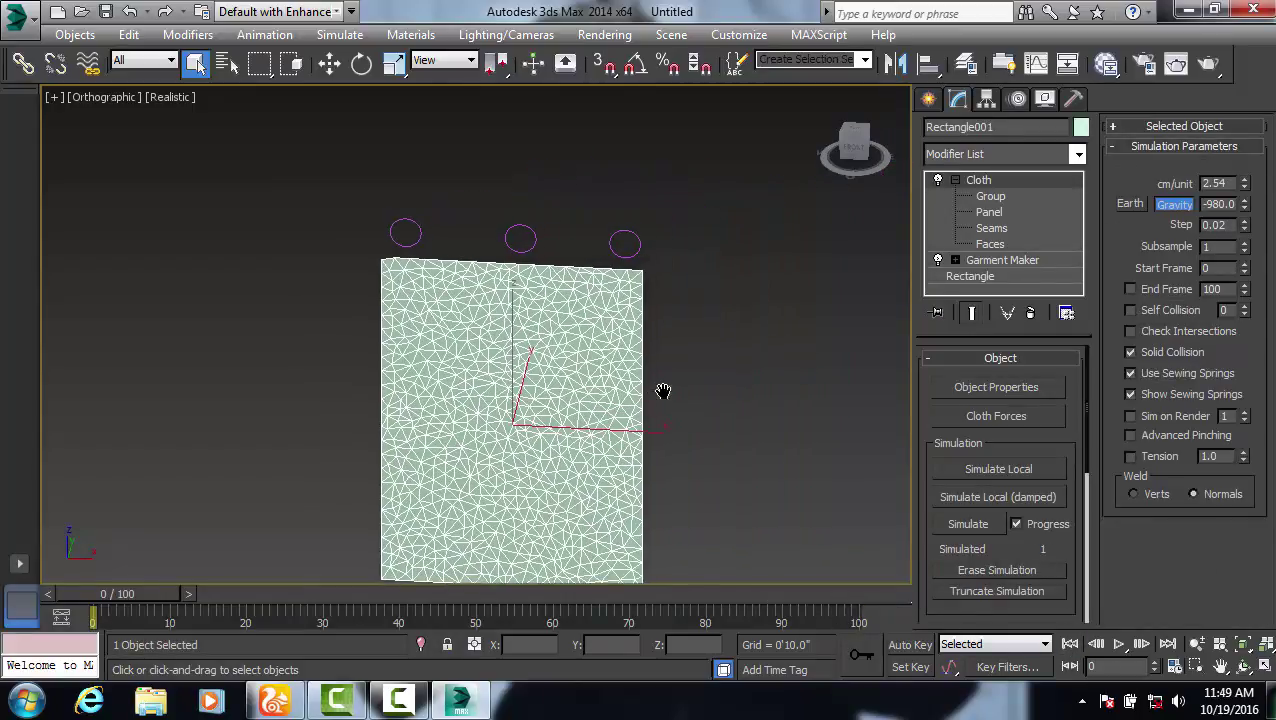
Delete the middle and right circles.
{"action": "mouse_move", "coordinate": [781, 372]}
{"action": "middle_mouse_down", "text": "alt"}
{"action": "mouse_move", "coordinate": [749, 362]}
{"action": "mouse_move", "coordinate": [746, 316]}
{"action": "mouse_move", "coordinate": [772, 307]}
{"action": "mouse_move", "coordinate": [758, 312]}
{"action": "middle_mouse_up", "text": "alt"}
{"action": "scroll", "coordinate": [731, 310], "scroll_direction": "up", "scroll_amount": 1}
{"action": "scroll", "coordinate": [772, 307], "scroll_direction": "up", "scroll_amount": 2}
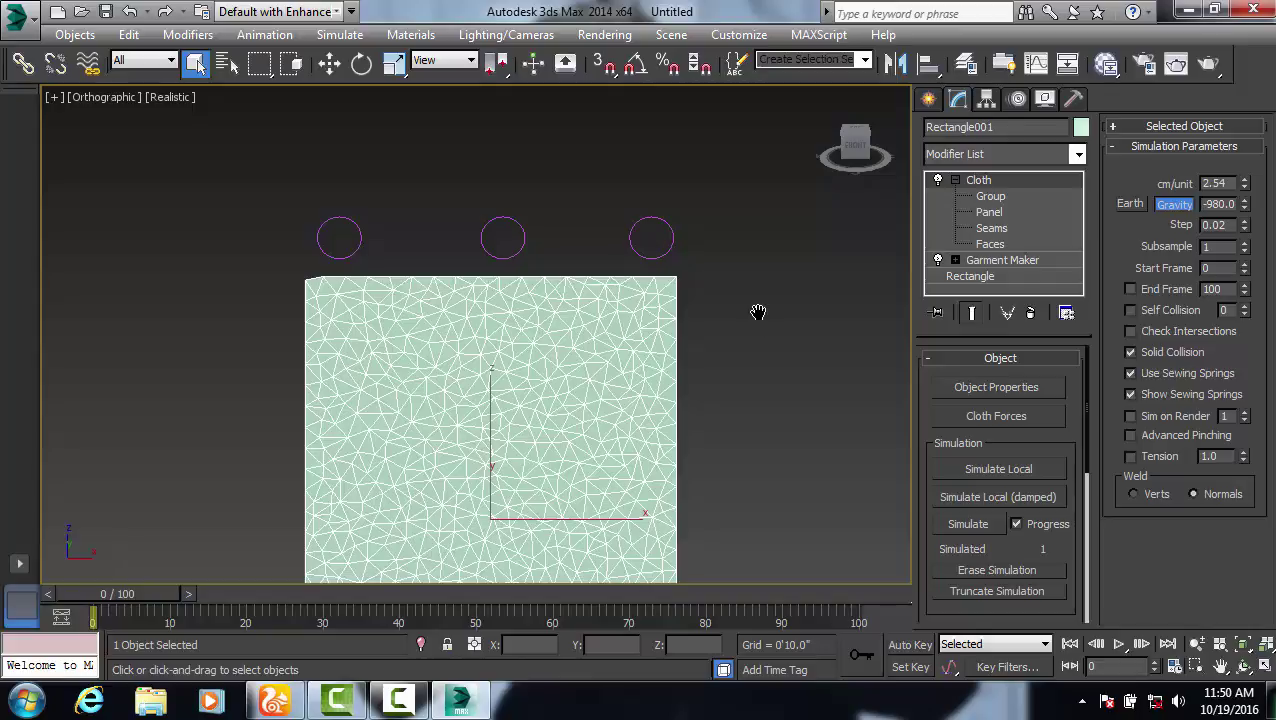
{"action": "middle_click_drag", "start_coordinate": [735, 427], "coordinate": [769, 350]}
{"action": "middle_click_drag", "start_coordinate": [718, 293], "coordinate": [710, 333]}
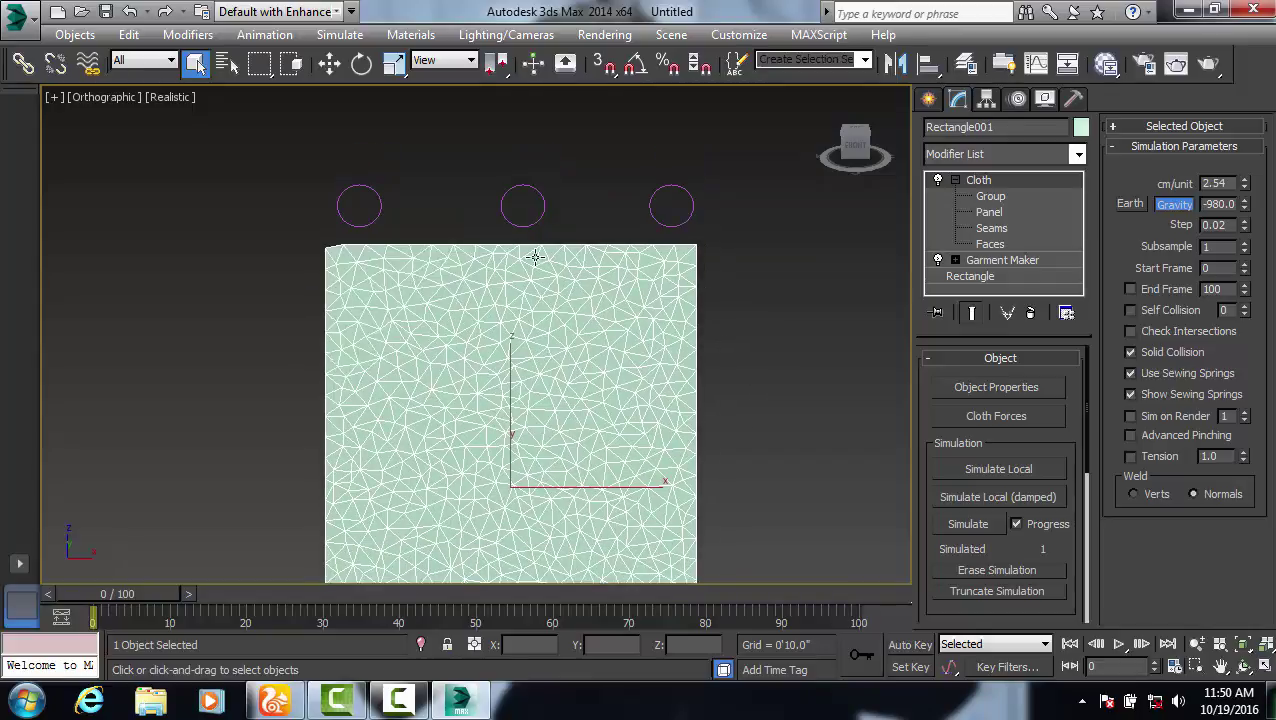
{"action": "left_click_drag", "start_coordinate": [502, 220], "coordinate": [287, 202]}
{"action": "key", "text": "Delete"}
Move Circle001 above the centre of the cloth's top edge.
{"action": "key", "text": "w"}
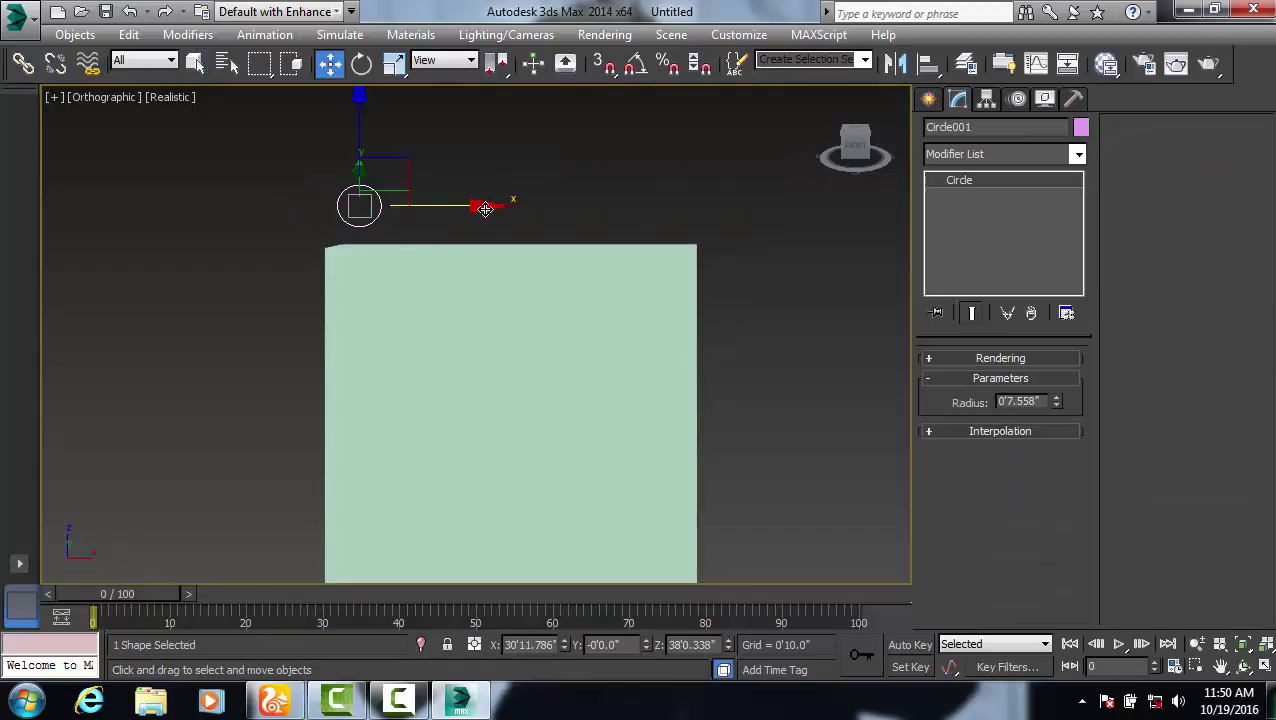
{"action": "left_click_drag", "start_coordinate": [484, 205], "coordinate": [638, 205]}
{"action": "left_click", "coordinate": [621, 376]}
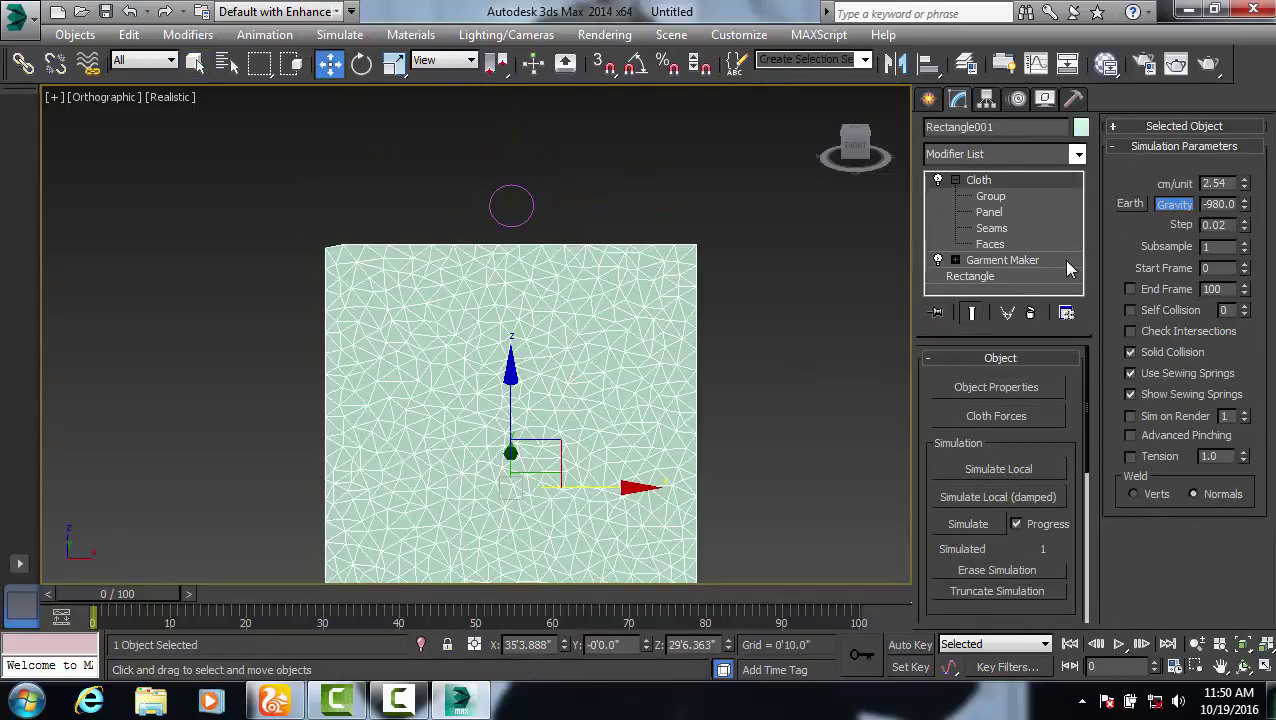
{"action": "left_click", "coordinate": [991, 197]}
Delete the old cloth vertex groups Group001 and Group002.
{"action": "key", "text": "q"}
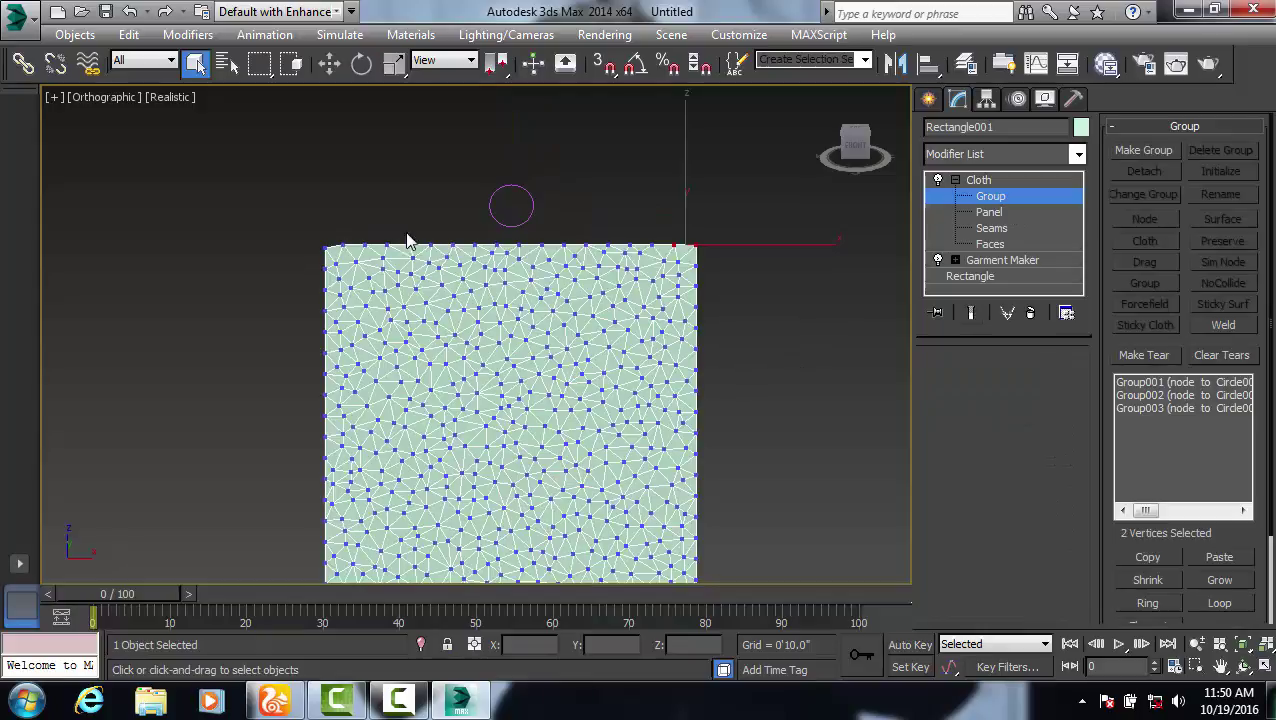
{"action": "left_click_drag", "start_coordinate": [470, 231], "coordinate": [546, 289]}
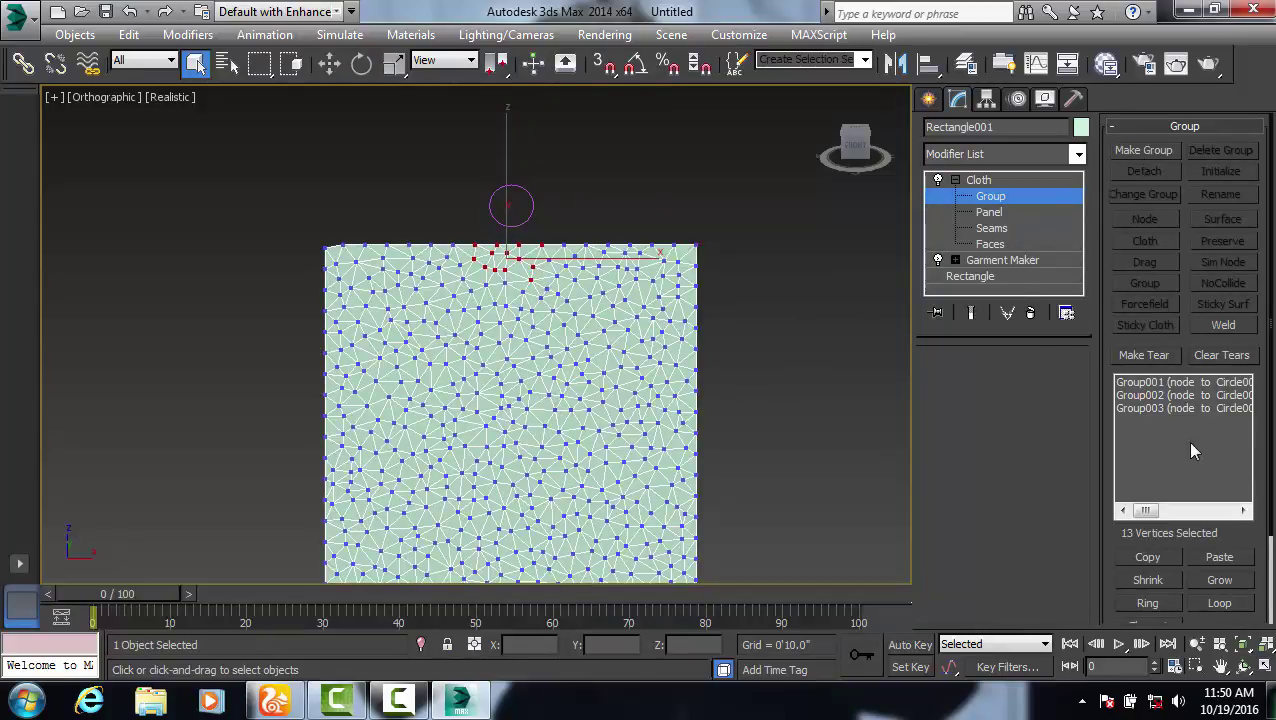
{"action": "left_click", "coordinate": [1164, 406]}
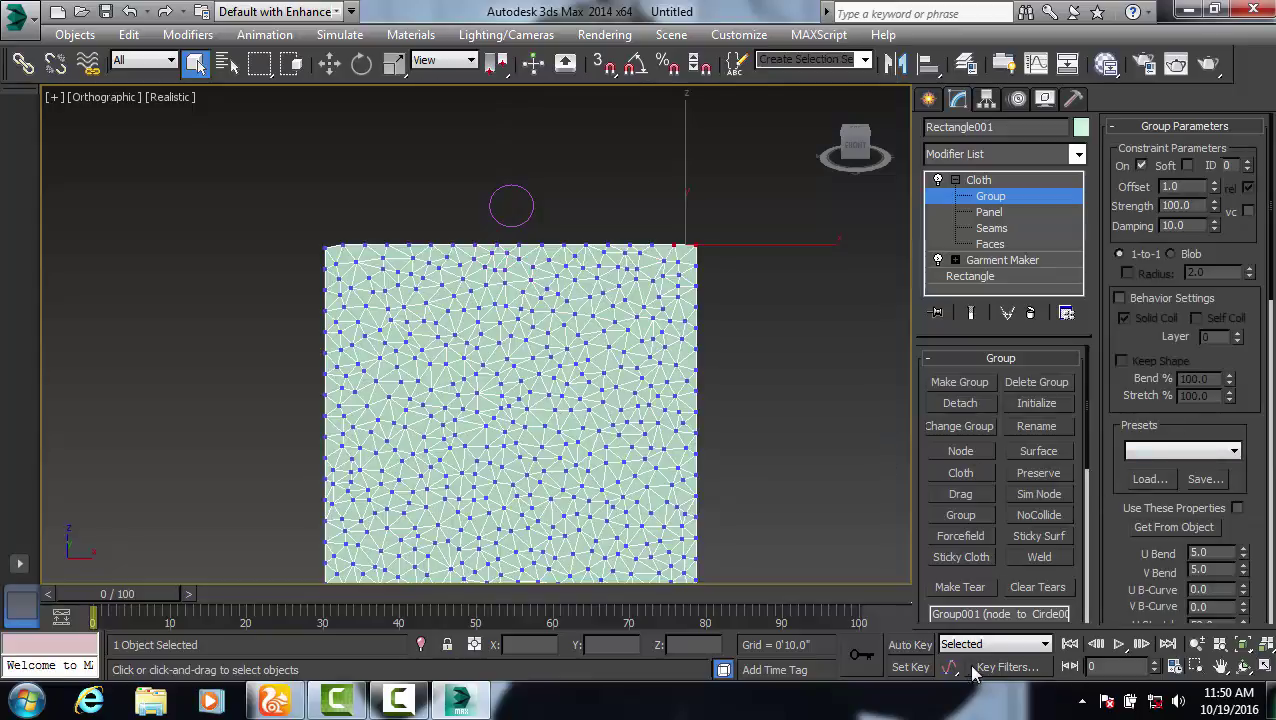
{"action": "scroll", "coordinate": [1085, 463], "scroll_direction": "down", "scroll_amount": 3}
{"action": "scroll", "coordinate": [1090, 528], "scroll_direction": "down", "scroll_amount": 2}
{"action": "scroll", "coordinate": [1096, 505], "scroll_direction": "up", "scroll_amount": 2}
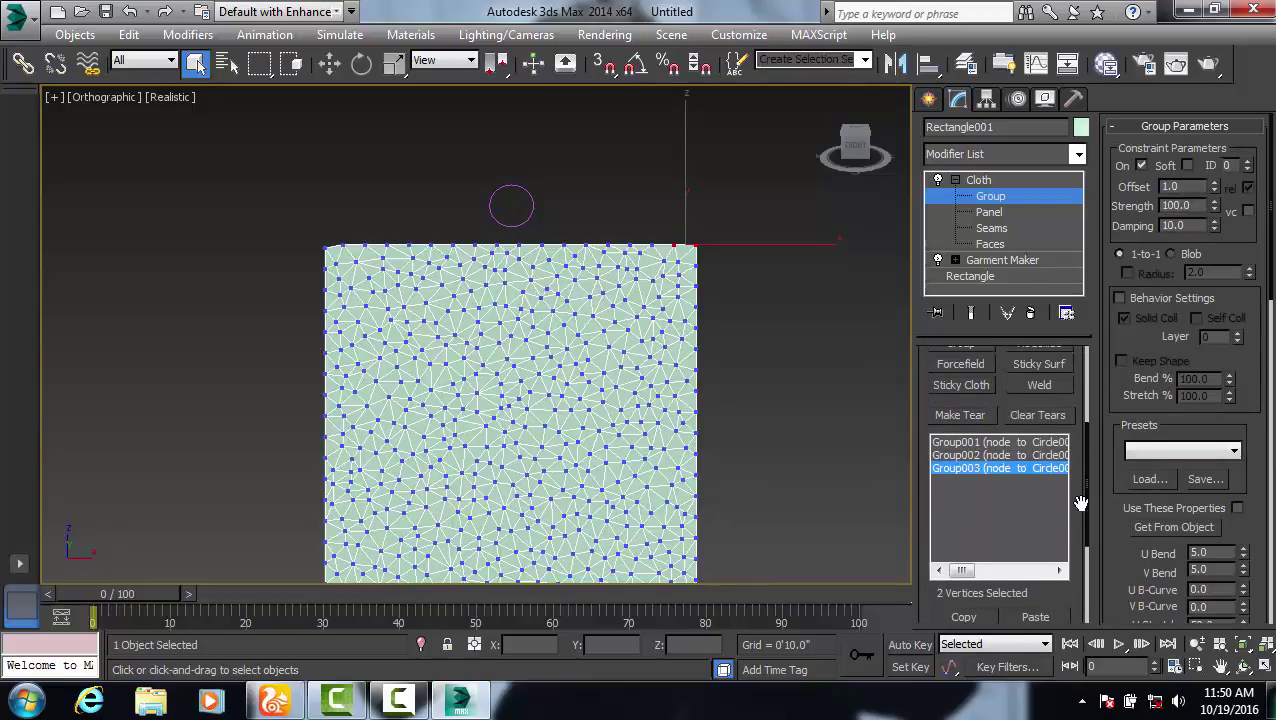
{"action": "scroll", "coordinate": [1092, 490], "scroll_direction": "up", "scroll_amount": 2}
{"action": "scroll", "coordinate": [1100, 440], "scroll_direction": "up", "scroll_amount": 2}
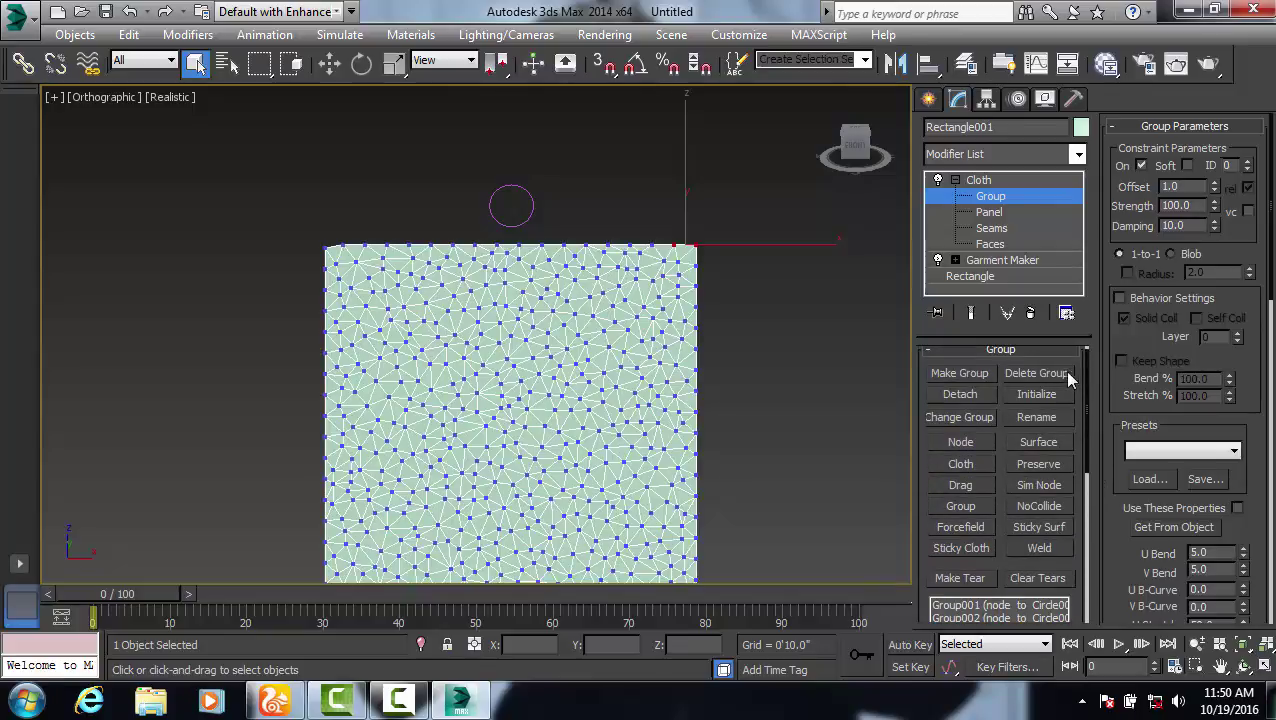
{"action": "left_click", "coordinate": [1020, 606]}
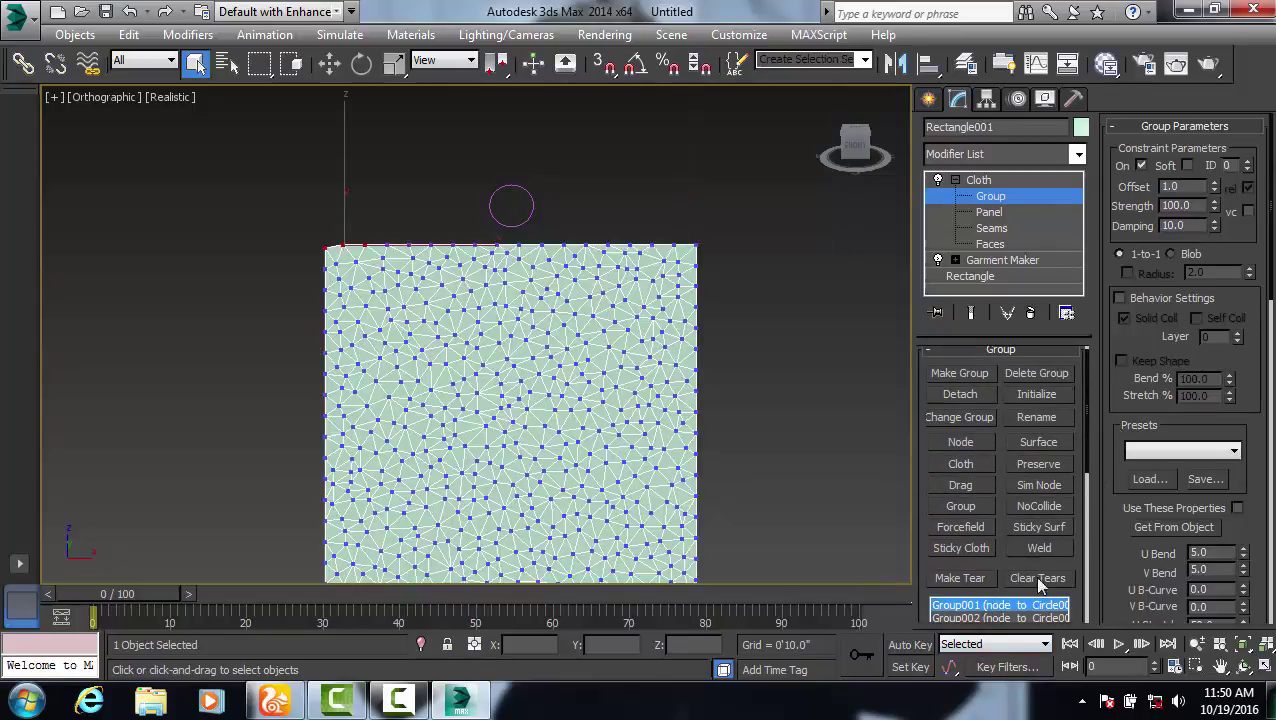
{"action": "left_click", "coordinate": [1040, 375]}
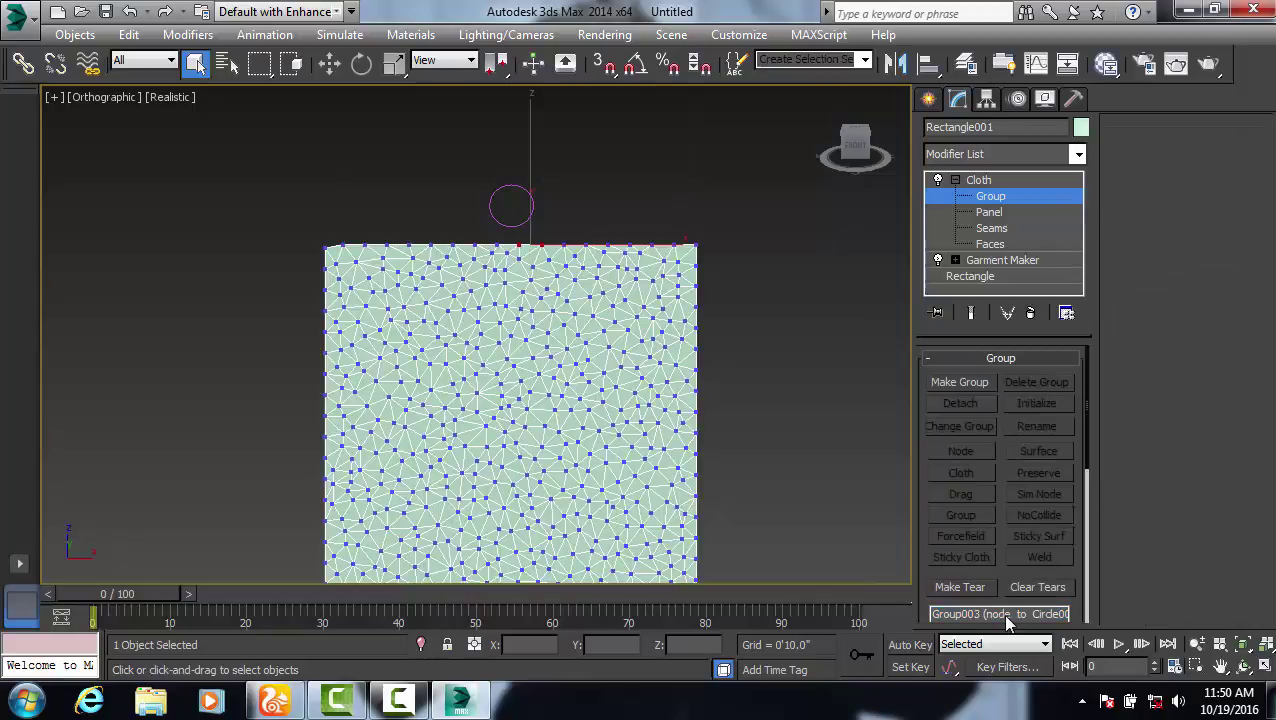
{"action": "left_click", "coordinate": [1002, 613]}
{"action": "left_click", "coordinate": [1037, 382]}
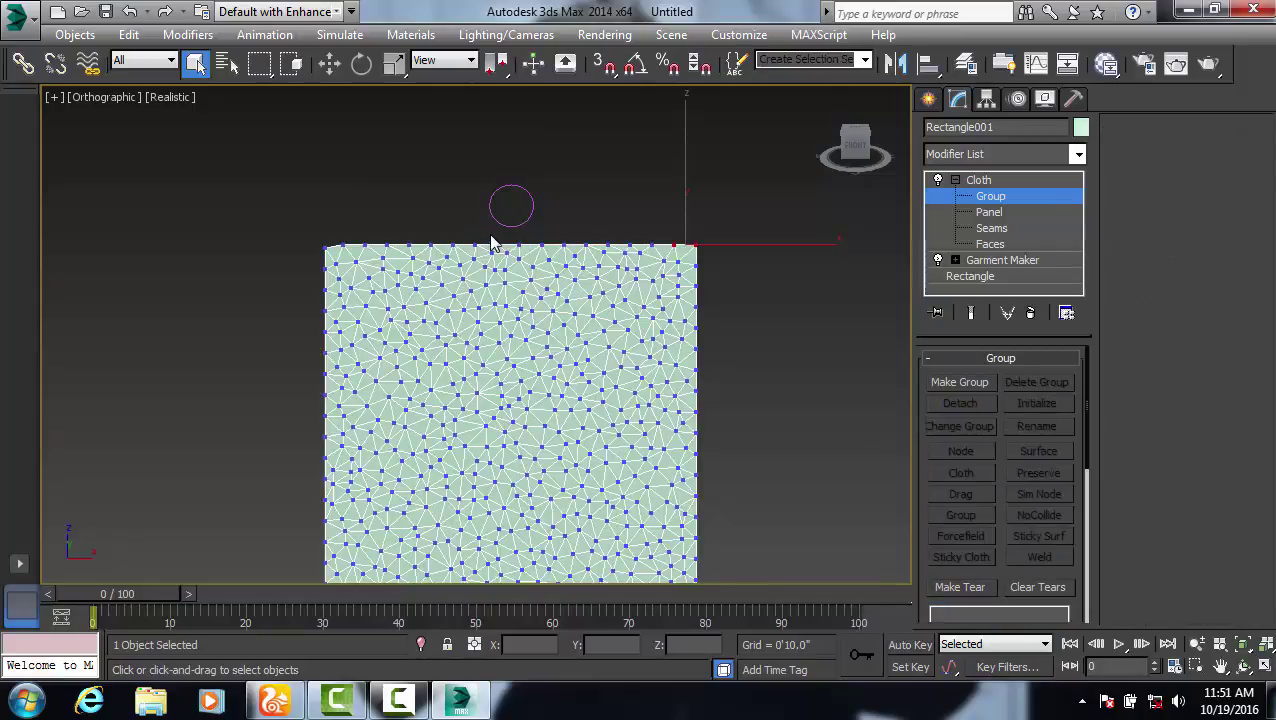
Group the top-centre vertices as a new Group001 and pin it to the circle.
{"action": "left_click_drag", "start_coordinate": [488, 236], "coordinate": [540, 335]}
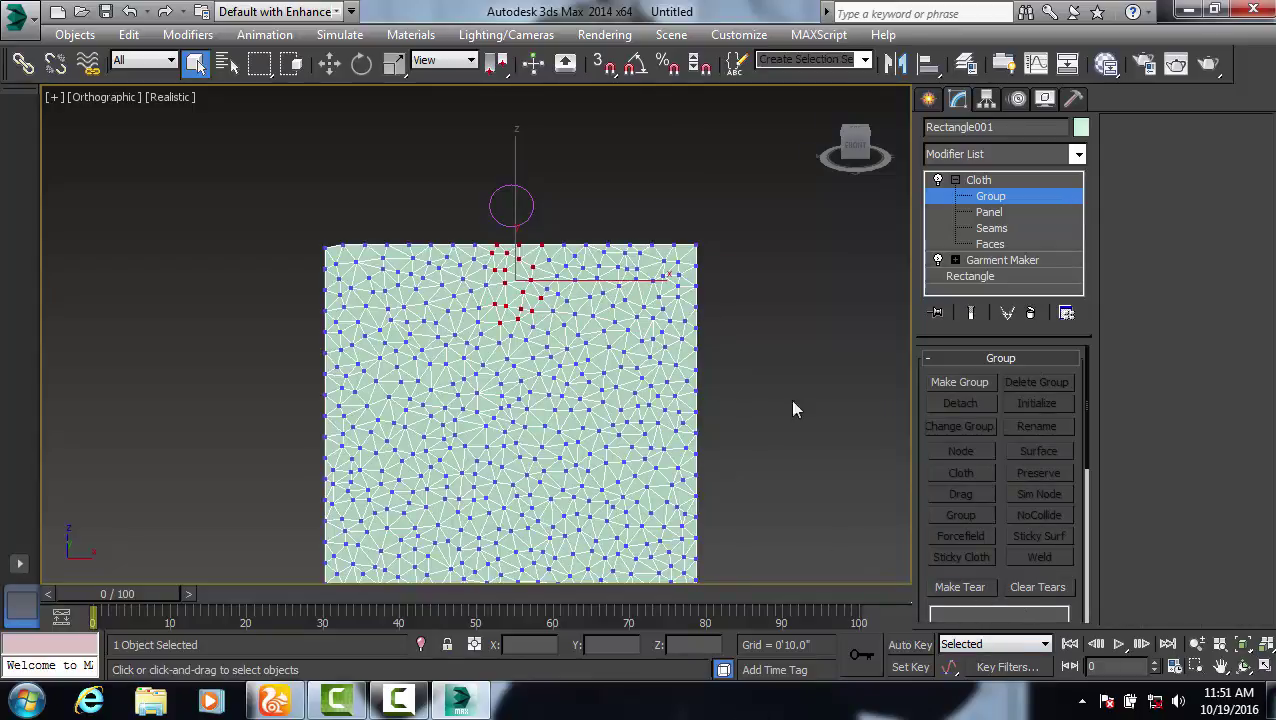
{"action": "left_click", "coordinate": [973, 383]}
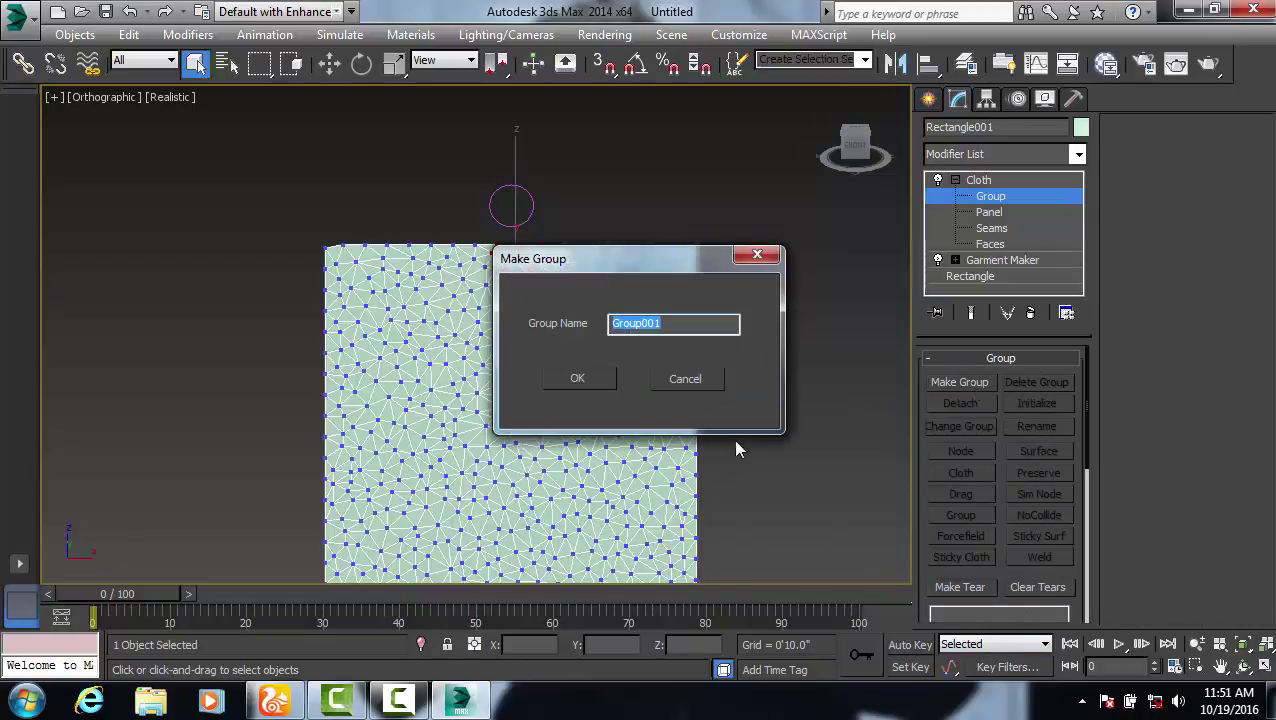
{"action": "left_click", "coordinate": [586, 383]}
{"action": "left_click", "coordinate": [962, 453]}
{"action": "left_click", "coordinate": [503, 194]}
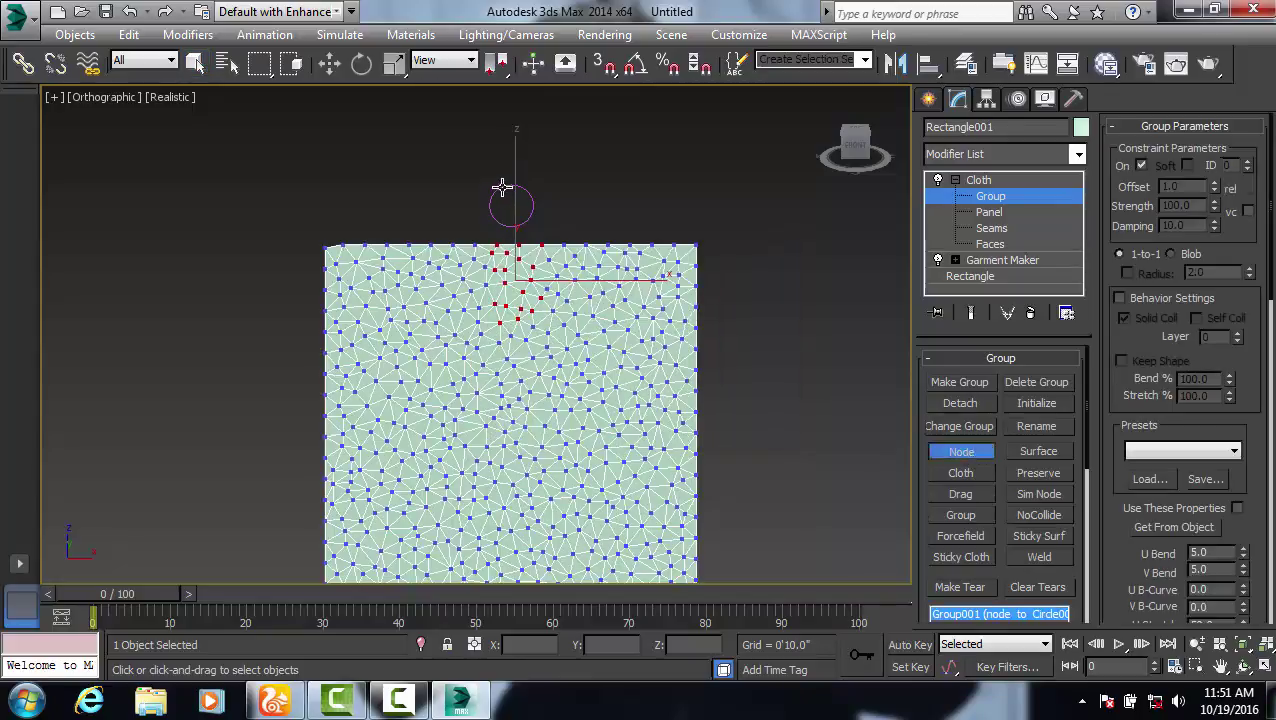
{"action": "left_click", "coordinate": [988, 196]}
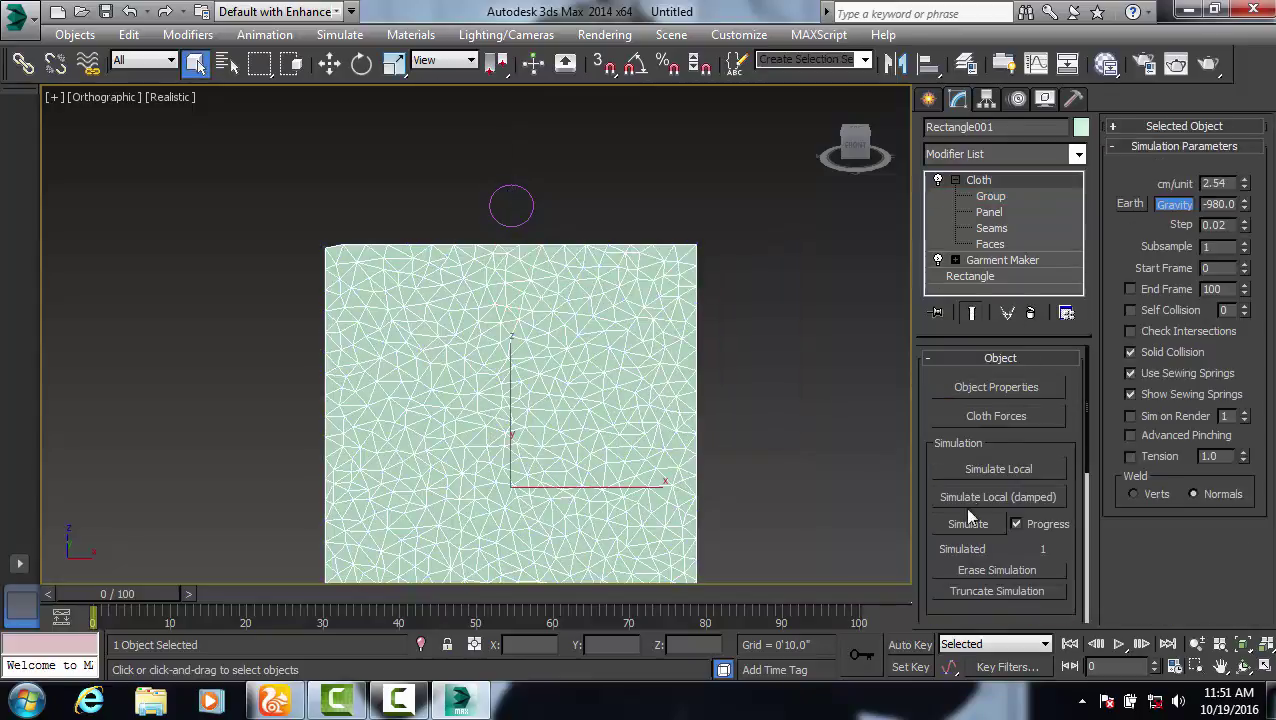
Simulate the cloth through all 100 frames so it hangs from the central circle.
{"action": "left_click", "coordinate": [969, 525]}
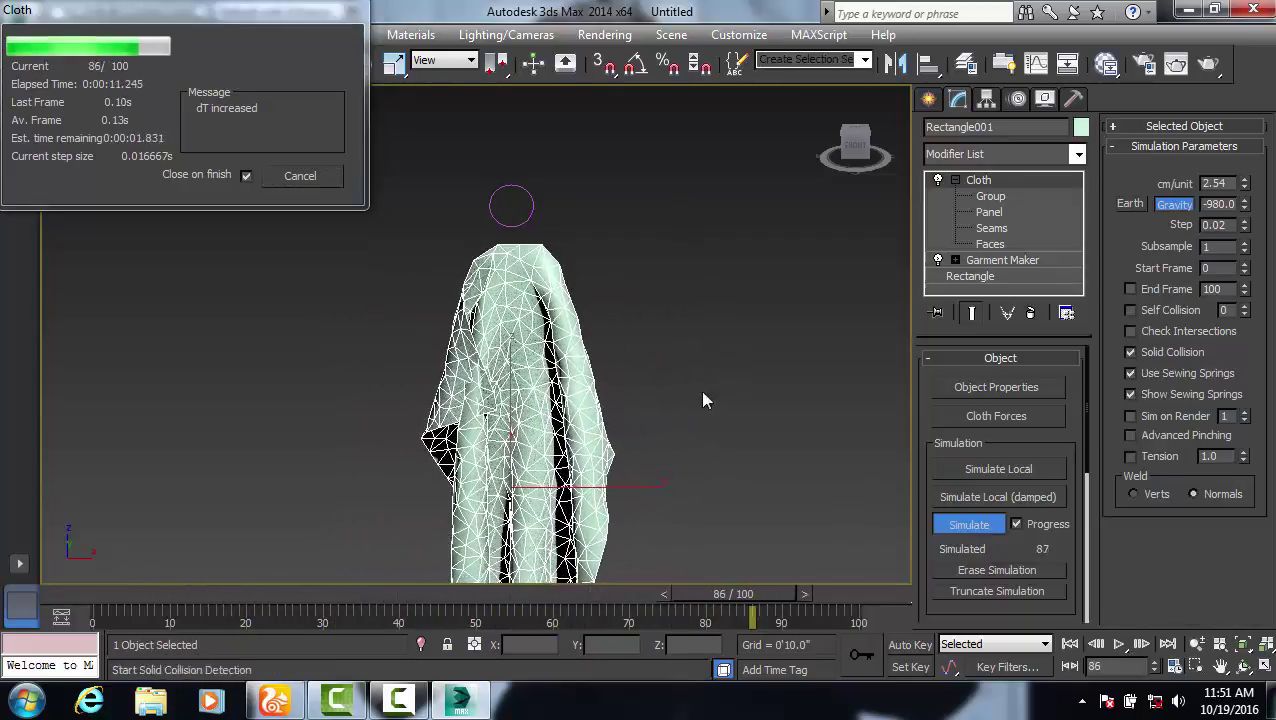
{"action": "key", "text": "Delete"}
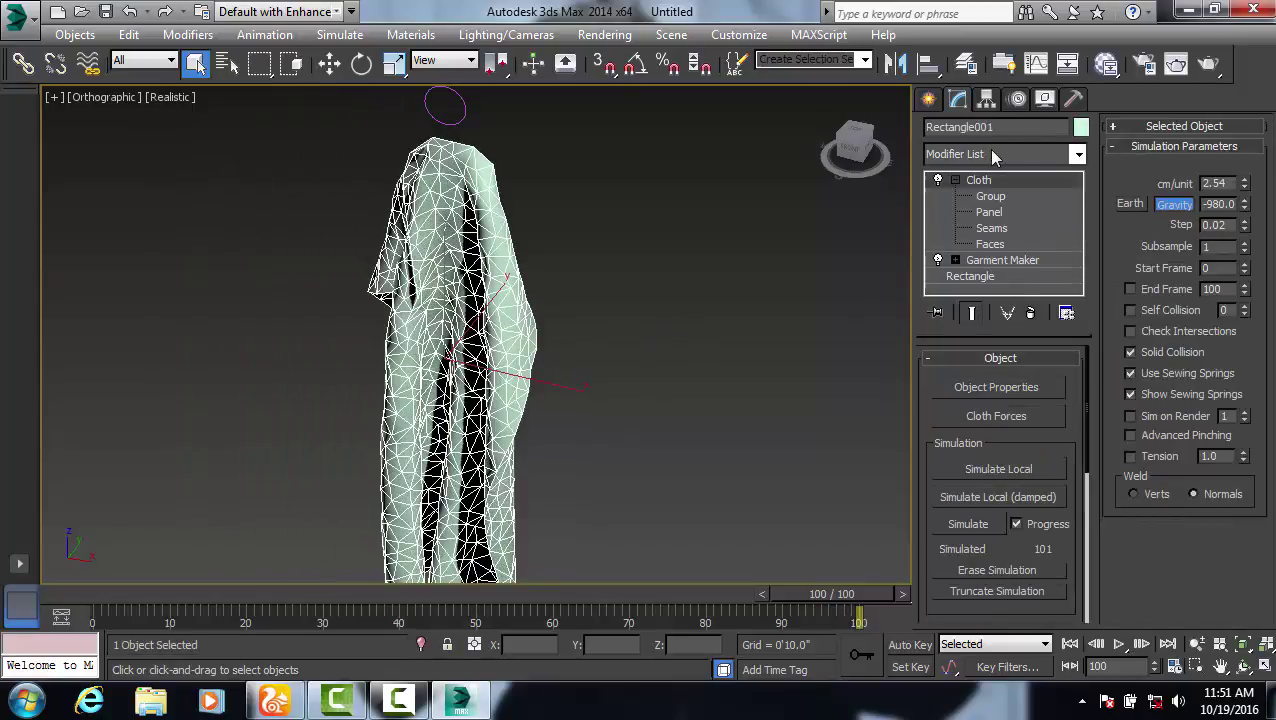
{"action": "left_click", "coordinate": [669, 208]}
{"action": "left_click", "coordinate": [460, 120]}
Convert the draped cloth to an Editable Poly.
{"action": "left_click", "coordinate": [538, 164]}
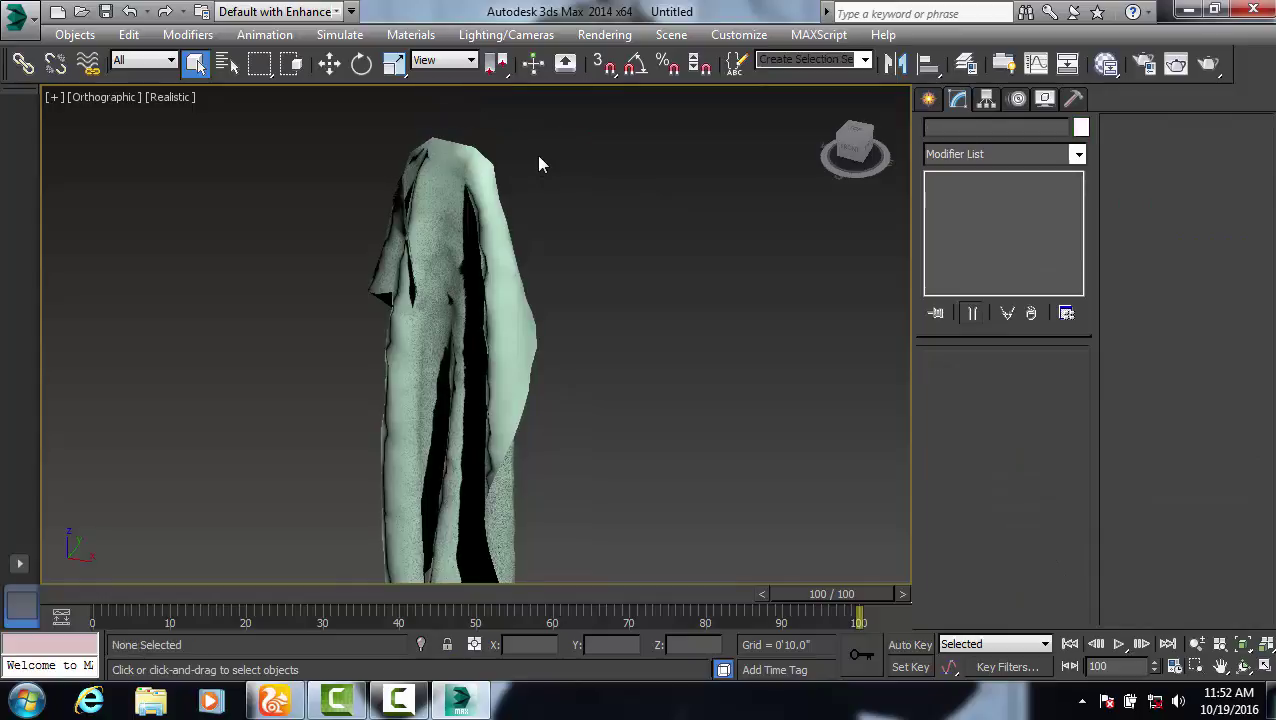
{"action": "left_click", "coordinate": [470, 290]}
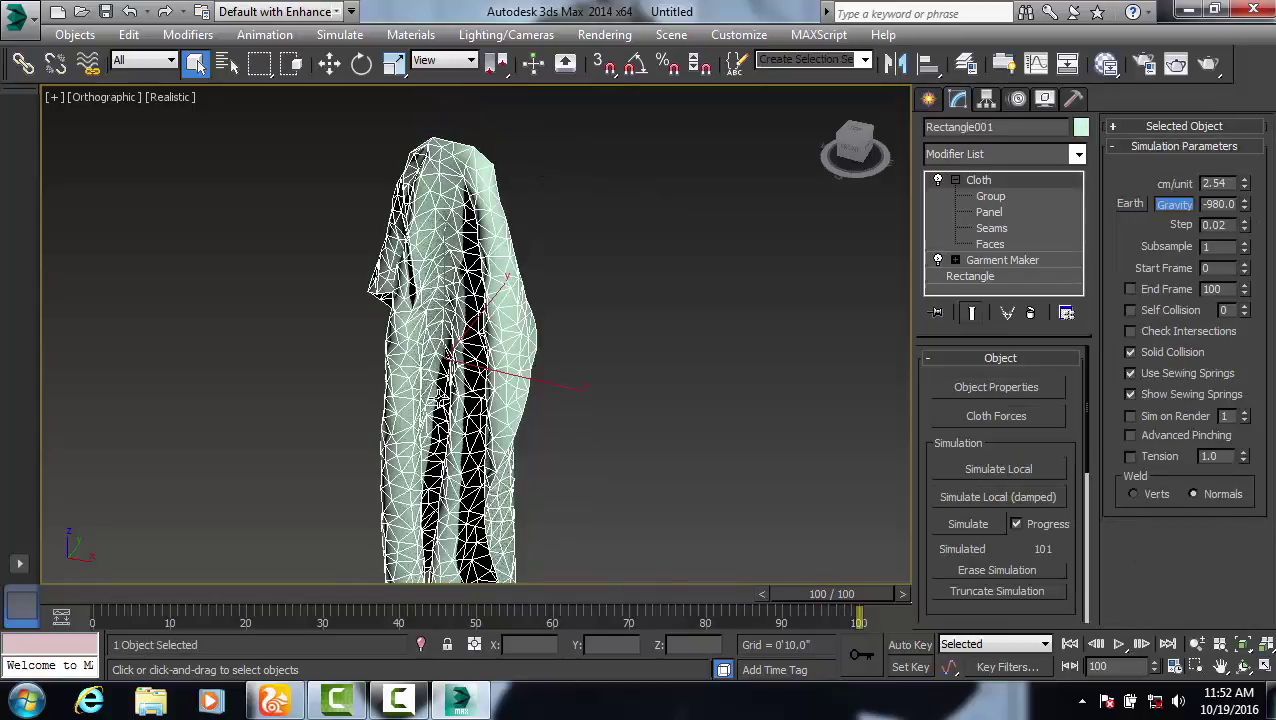
{"action": "right_click", "coordinate": [470, 288]}
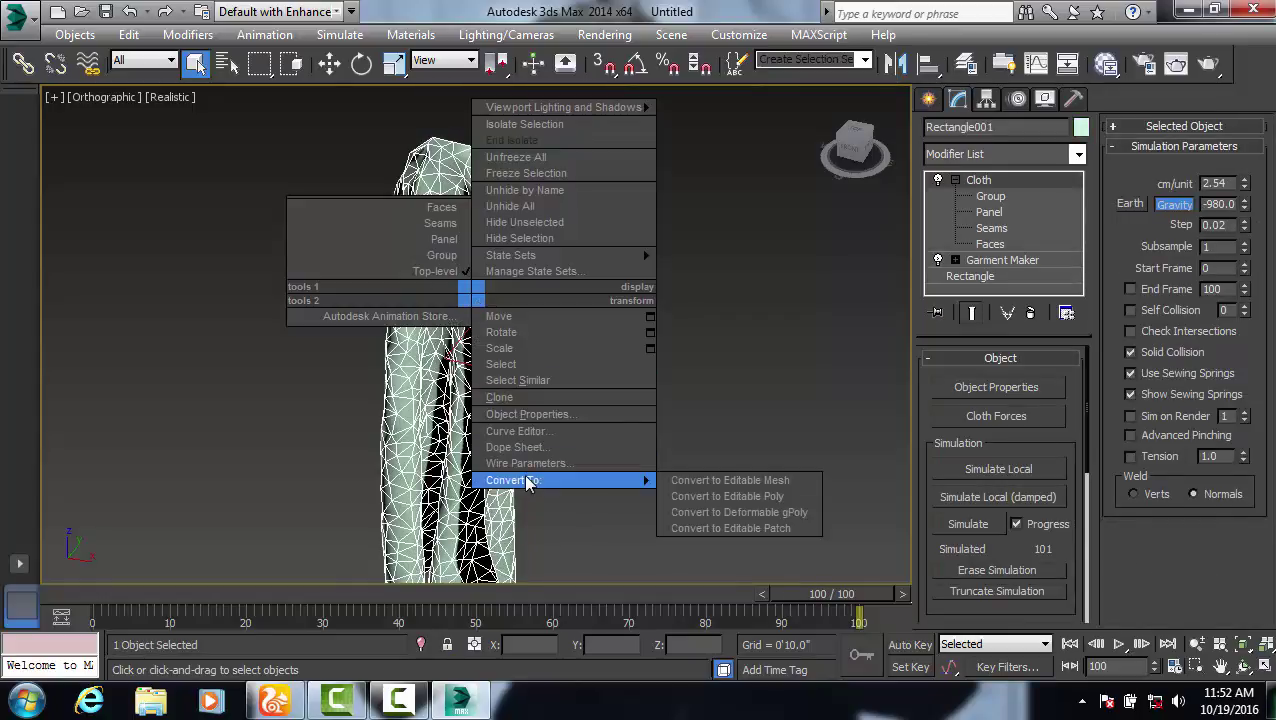
{"action": "left_click", "coordinate": [750, 479]}
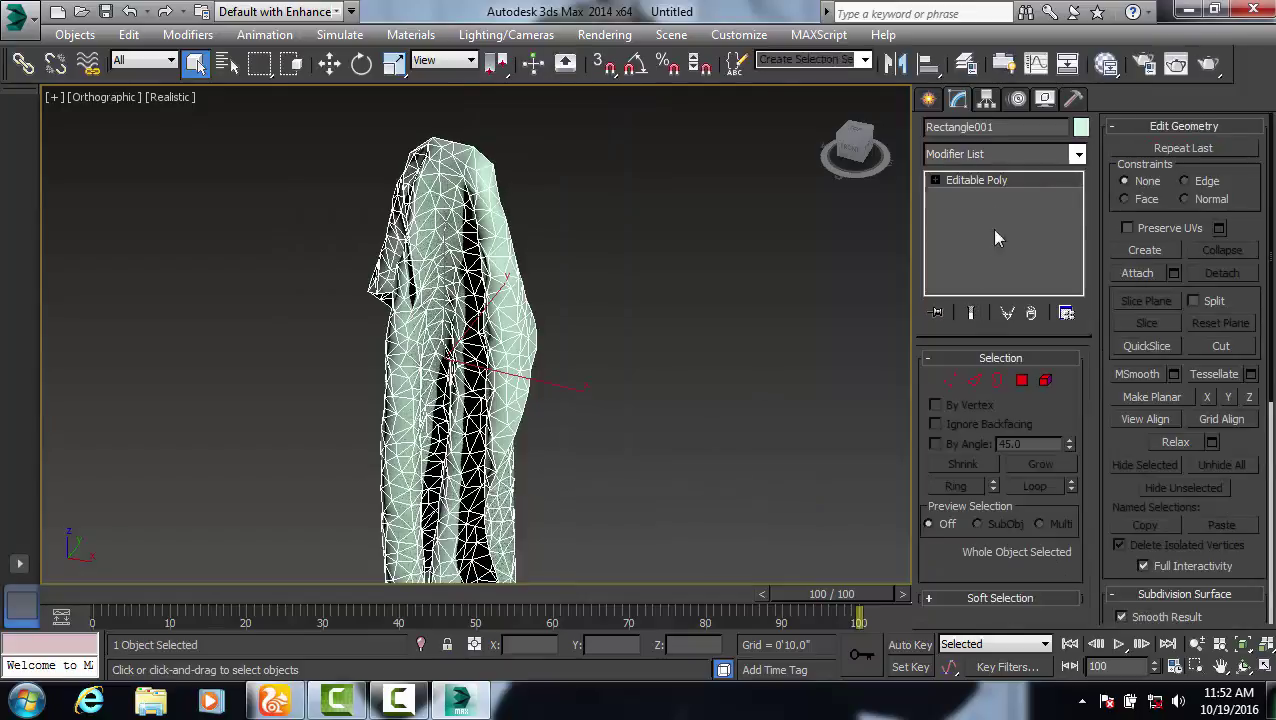
Add a TurboSmooth modifier to the cloth.
{"action": "left_click", "coordinate": [1018, 154]}
{"action": "key", "text": "c"}
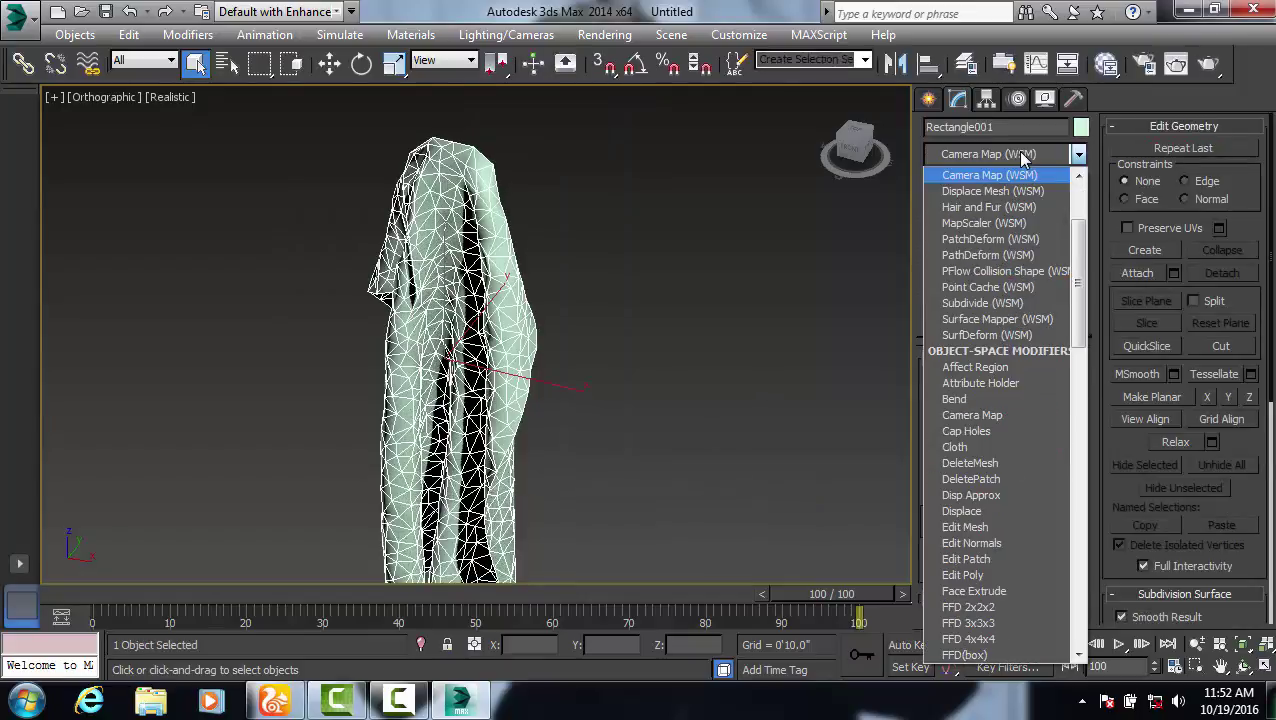
{"action": "left_click", "coordinate": [1020, 155]}
{"action": "left_click", "coordinate": [975, 155]}
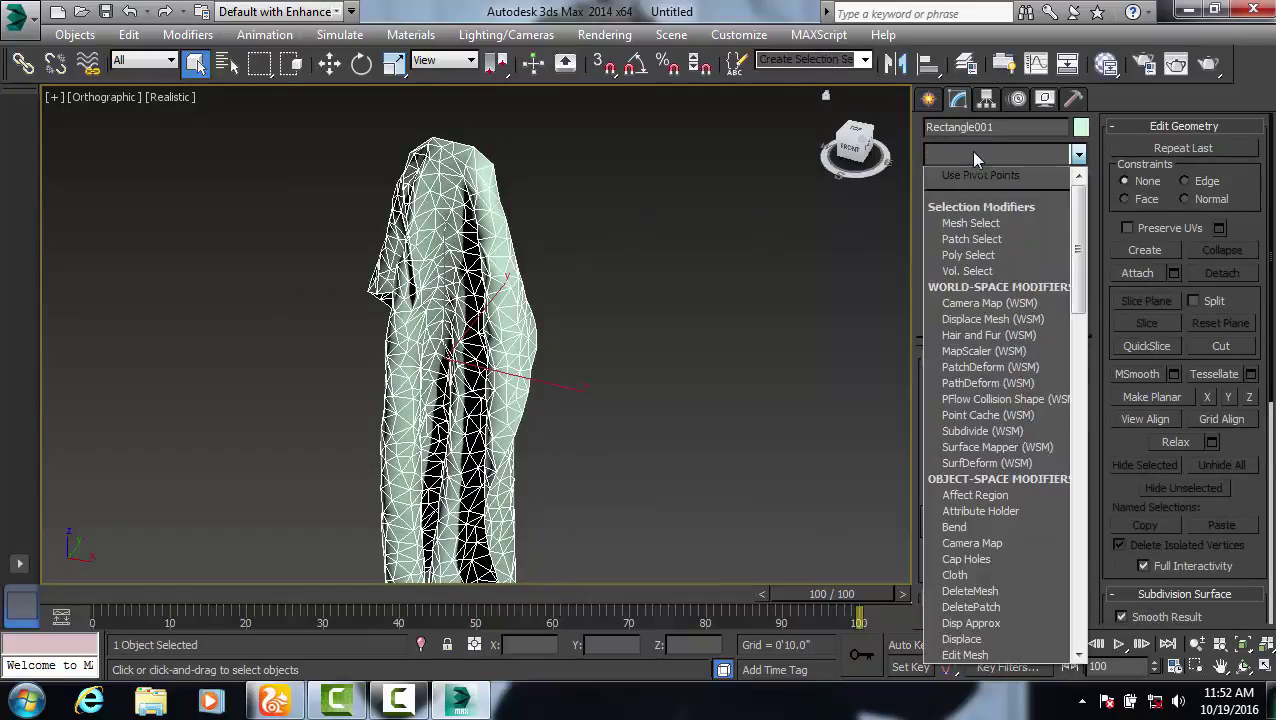
{"action": "left_click", "coordinate": [840, 340]}
{"action": "mouse_move", "coordinate": [308, 375]}
{"action": "middle_mouse_down", "text": "alt"}
{"action": "mouse_move", "coordinate": [521, 204]}
{"action": "mouse_move", "coordinate": [671, 320]}
{"action": "middle_mouse_up", "text": "alt"}
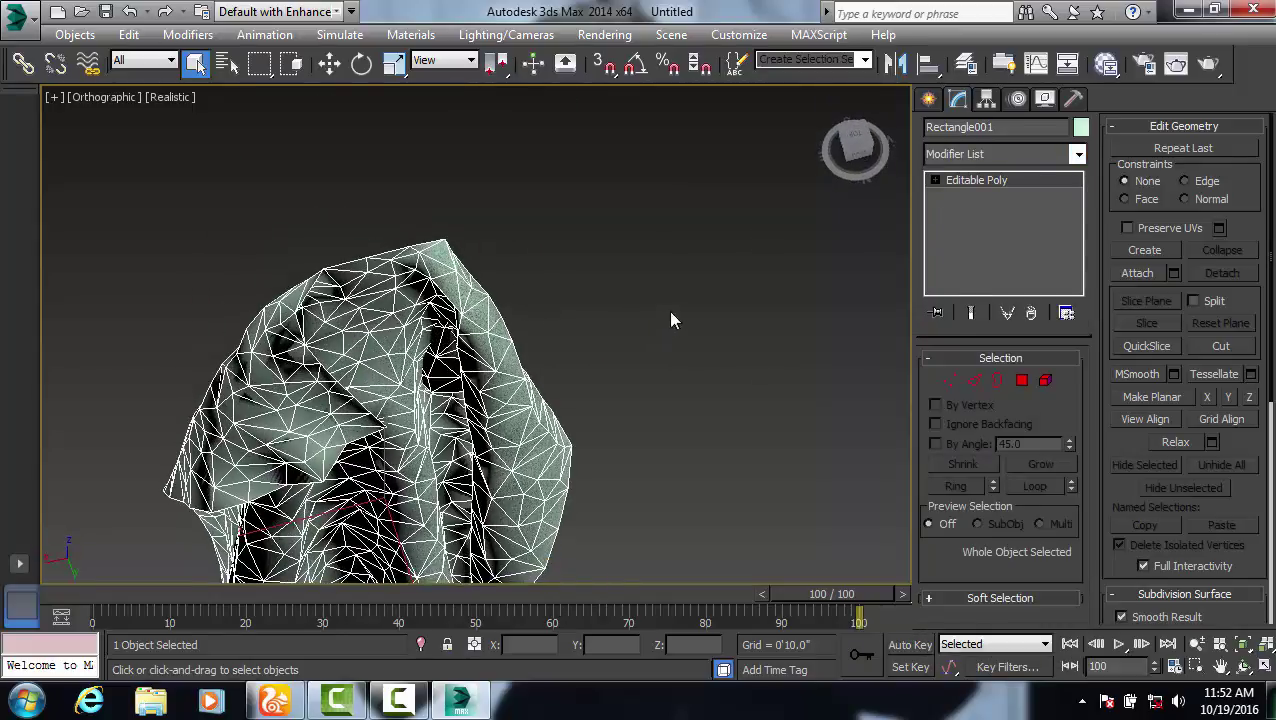
{"action": "left_click", "coordinate": [1003, 155]}
{"action": "type", "text": "tu"}
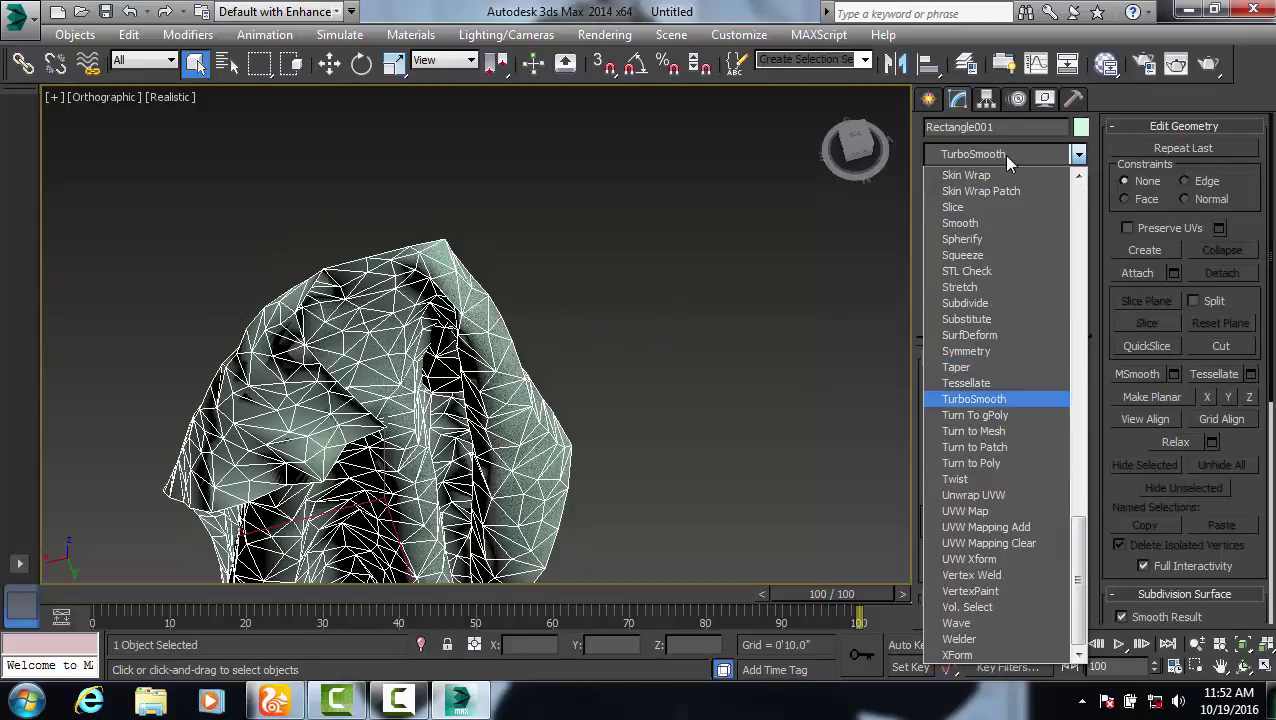
{"action": "left_click", "coordinate": [1014, 396]}
Delete the TurboSmooth modifier from the cloth's stack.
{"action": "left_click", "coordinate": [650, 310]}
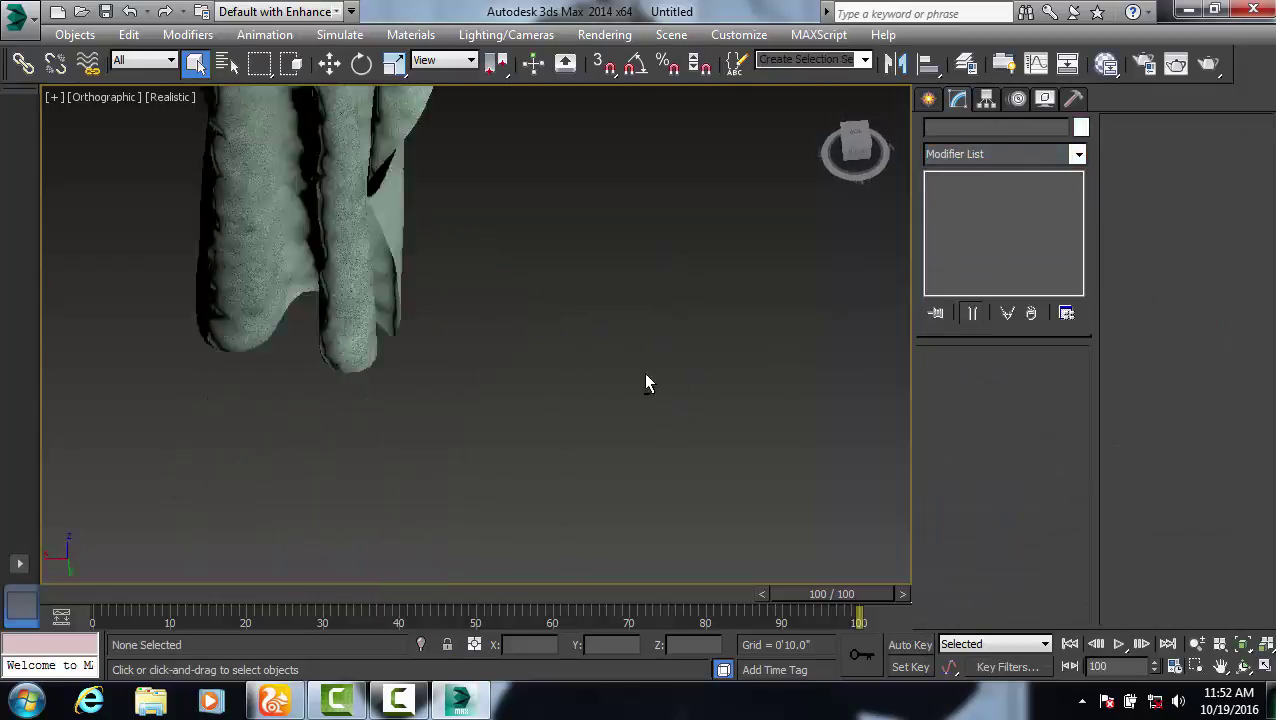
{"action": "middle_click_drag", "start_coordinate": [645, 383], "coordinate": [544, 226], "text": "alt"}
{"action": "left_click", "coordinate": [545, 222]}
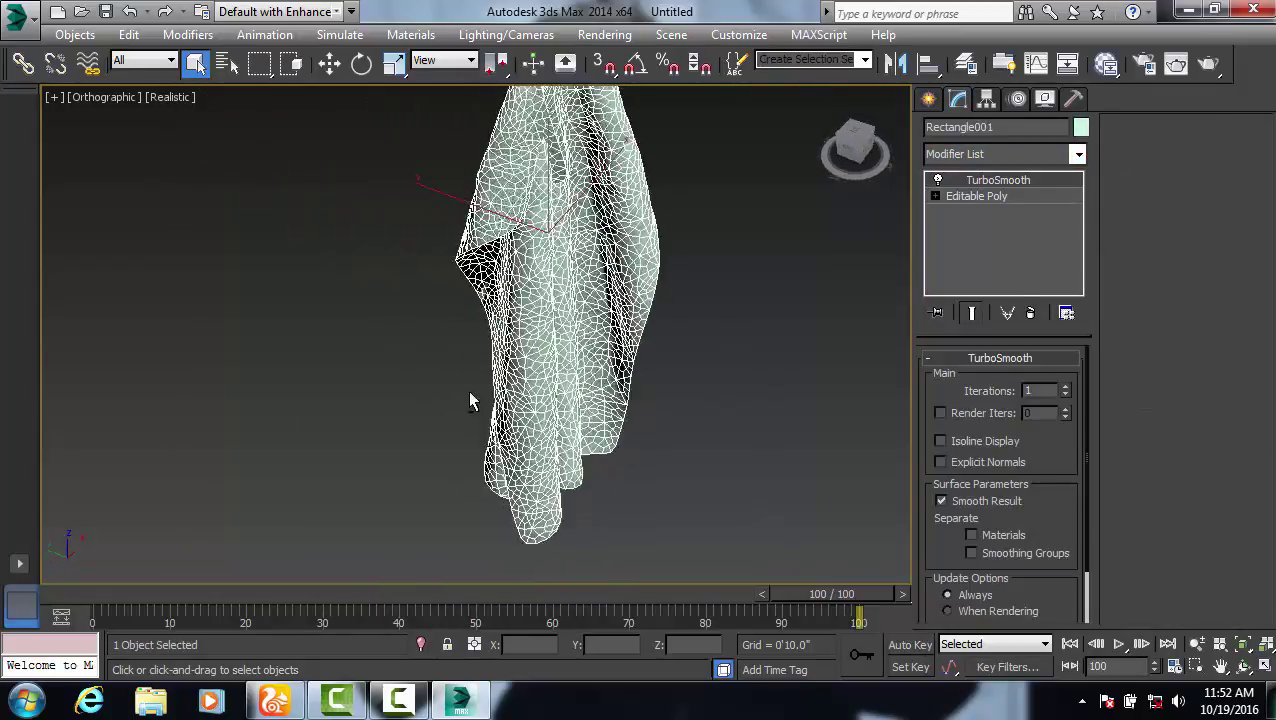
{"action": "scroll", "coordinate": [627, 396], "scroll_direction": "up", "scroll_amount": 3}
{"action": "scroll", "coordinate": [578, 370], "scroll_direction": "down", "scroll_amount": 3}
{"action": "left_click", "coordinate": [578, 370]}
{"action": "scroll", "coordinate": [590, 342], "scroll_direction": "up", "scroll_amount": 3}
{"action": "middle_click_drag", "start_coordinate": [590, 342], "coordinate": [625, 277], "text": "alt"}
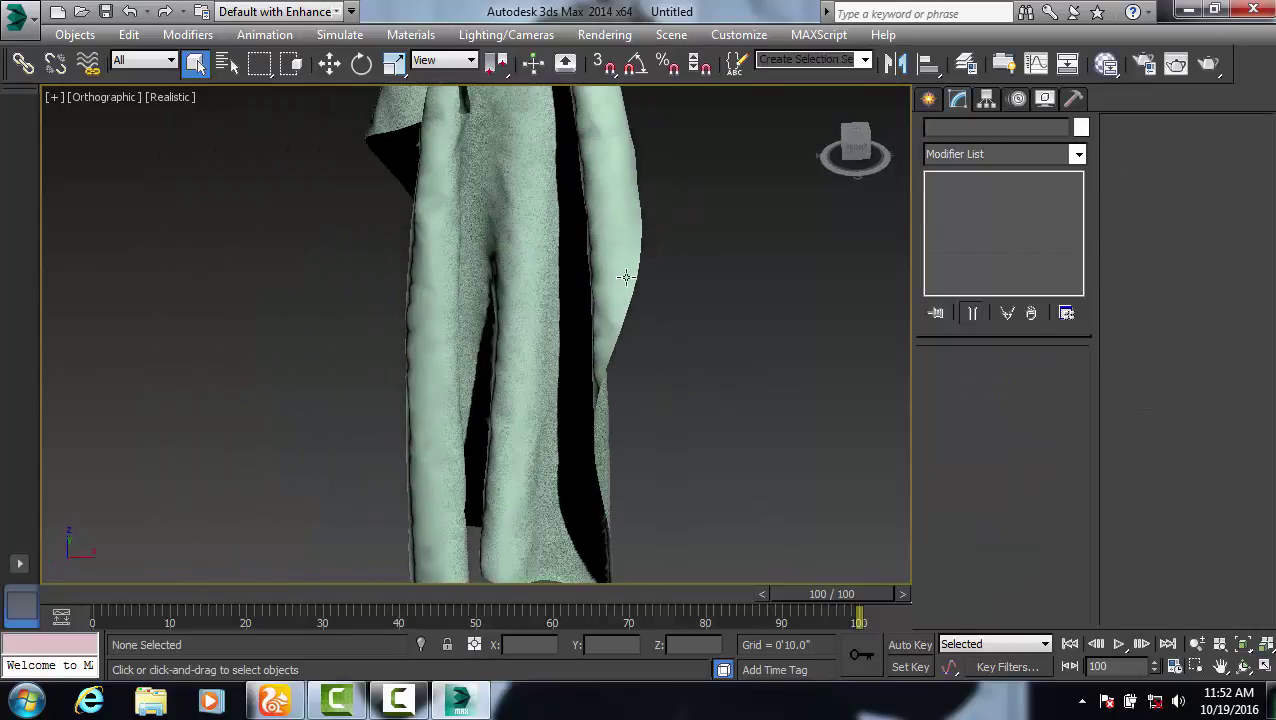
{"action": "left_click", "coordinate": [625, 277]}
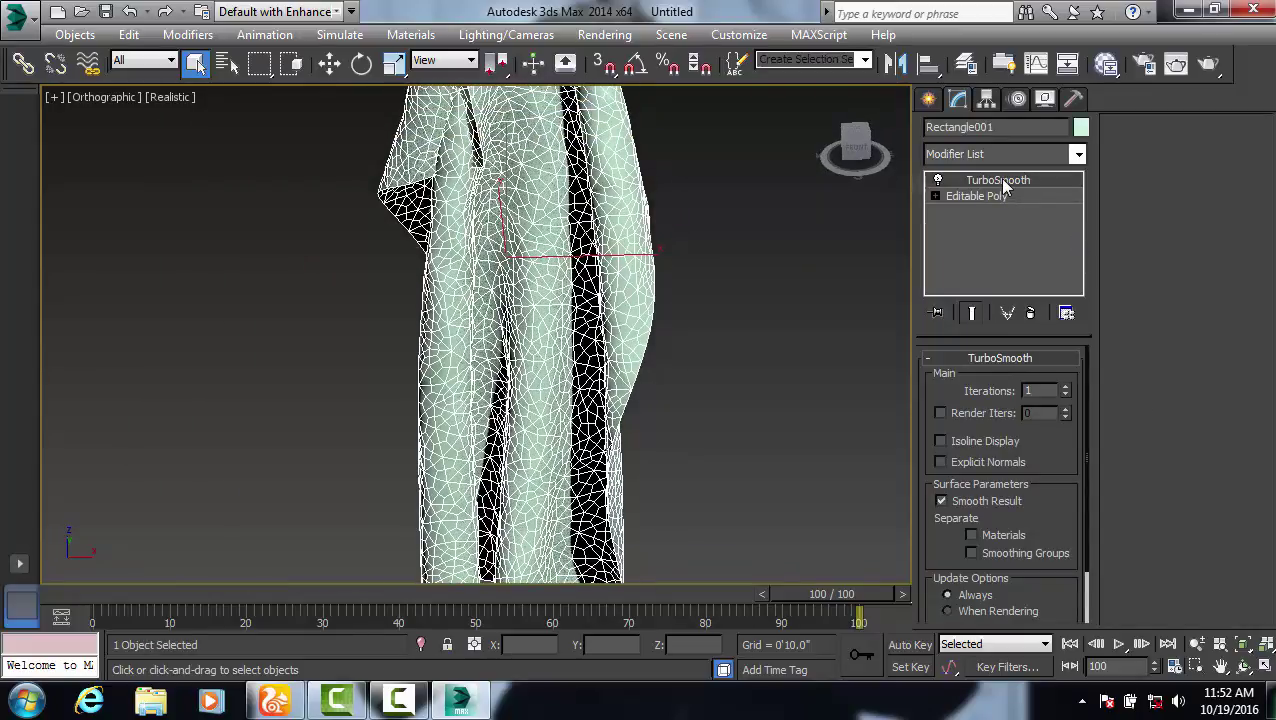
{"action": "left_click", "coordinate": [1030, 312]}
Browse the Modifier List around Edit Mesh without adding anything, then deselect the cloth.
{"action": "left_click", "coordinate": [980, 153]}
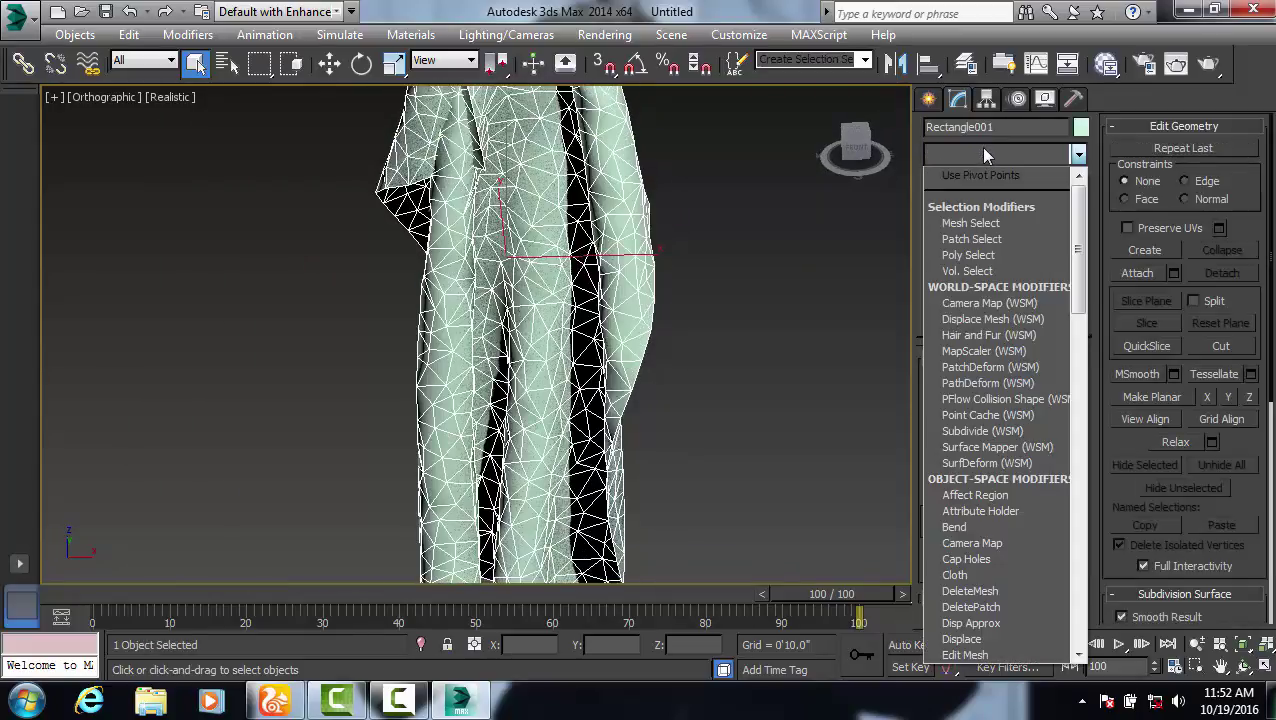
{"action": "key", "text": "c"}
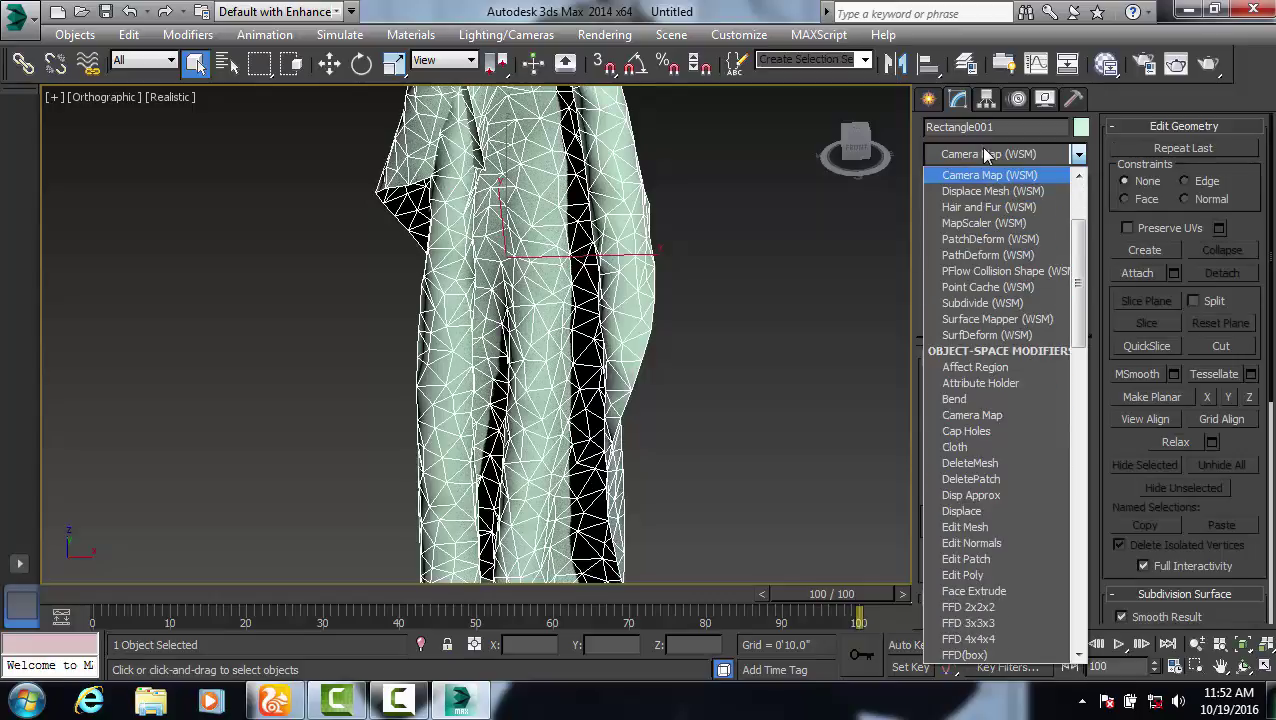
{"action": "left_click", "coordinate": [985, 153]}
{"action": "left_click", "coordinate": [985, 153]}
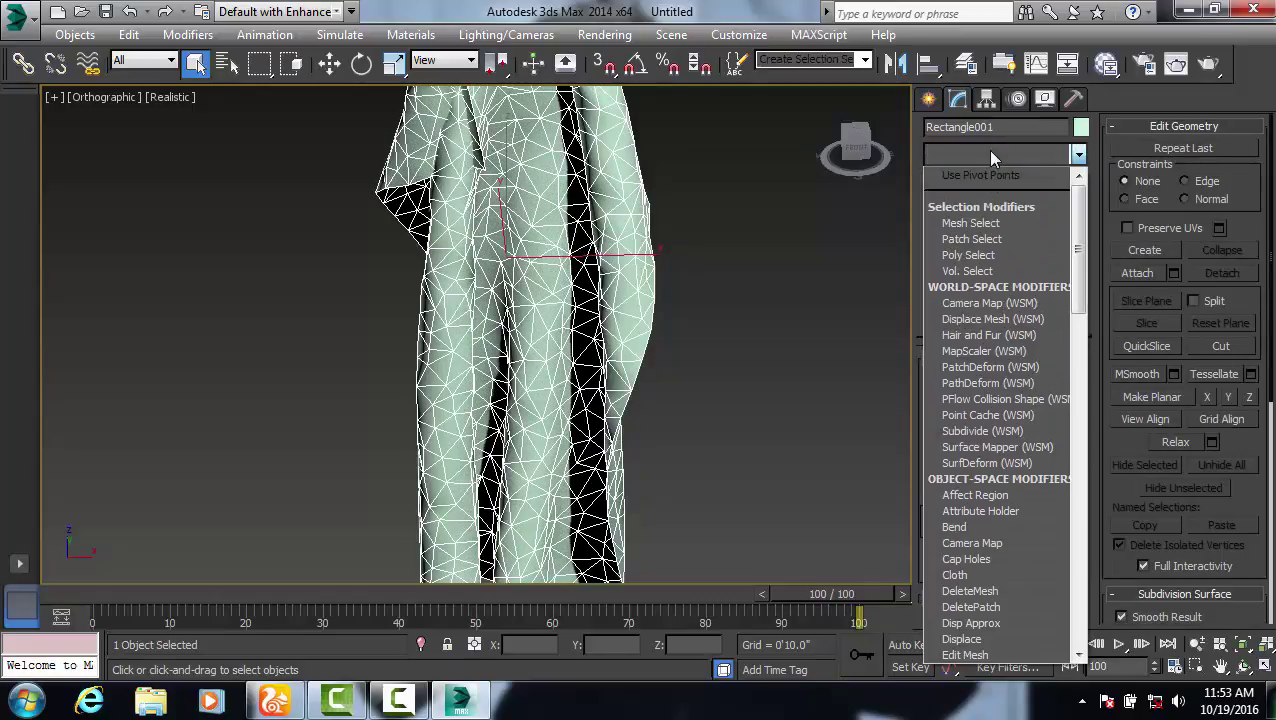
{"action": "key", "text": "c"}
{"action": "key", "text": "e"}
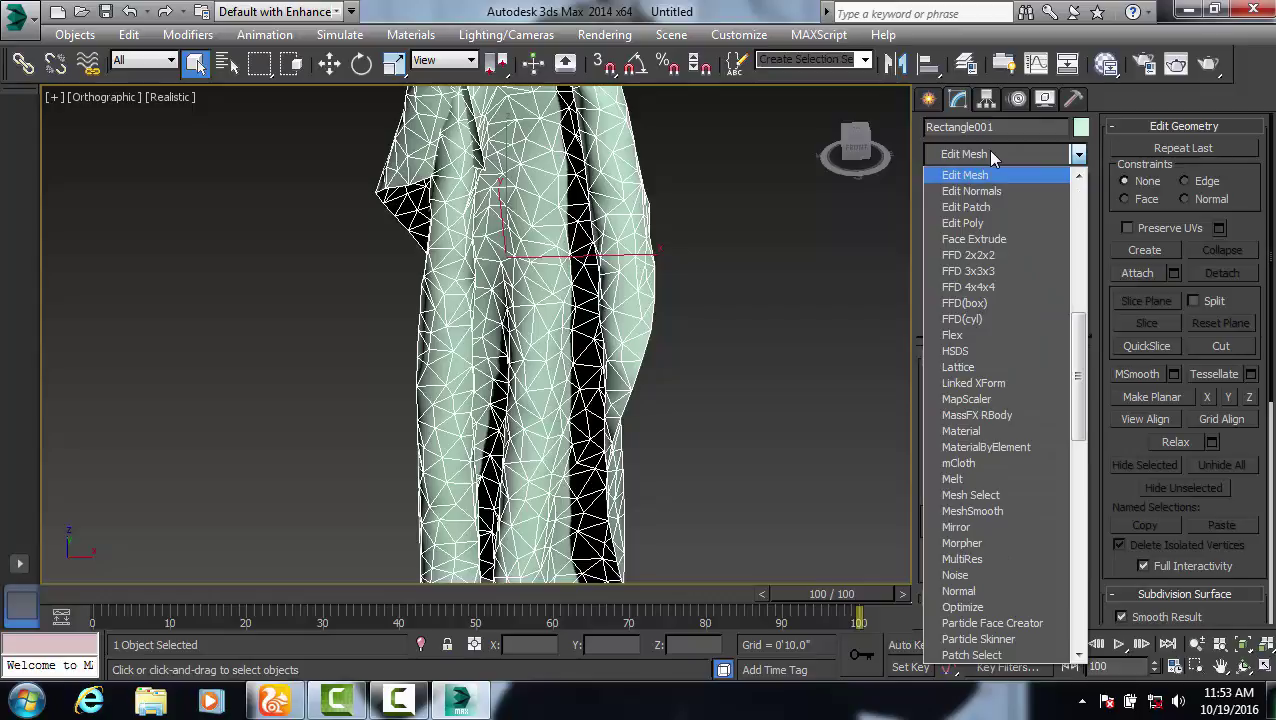
{"action": "left_click", "coordinate": [761, 325]}
{"action": "scroll", "coordinate": [761, 325], "scroll_direction": "down", "scroll_amount": 3}
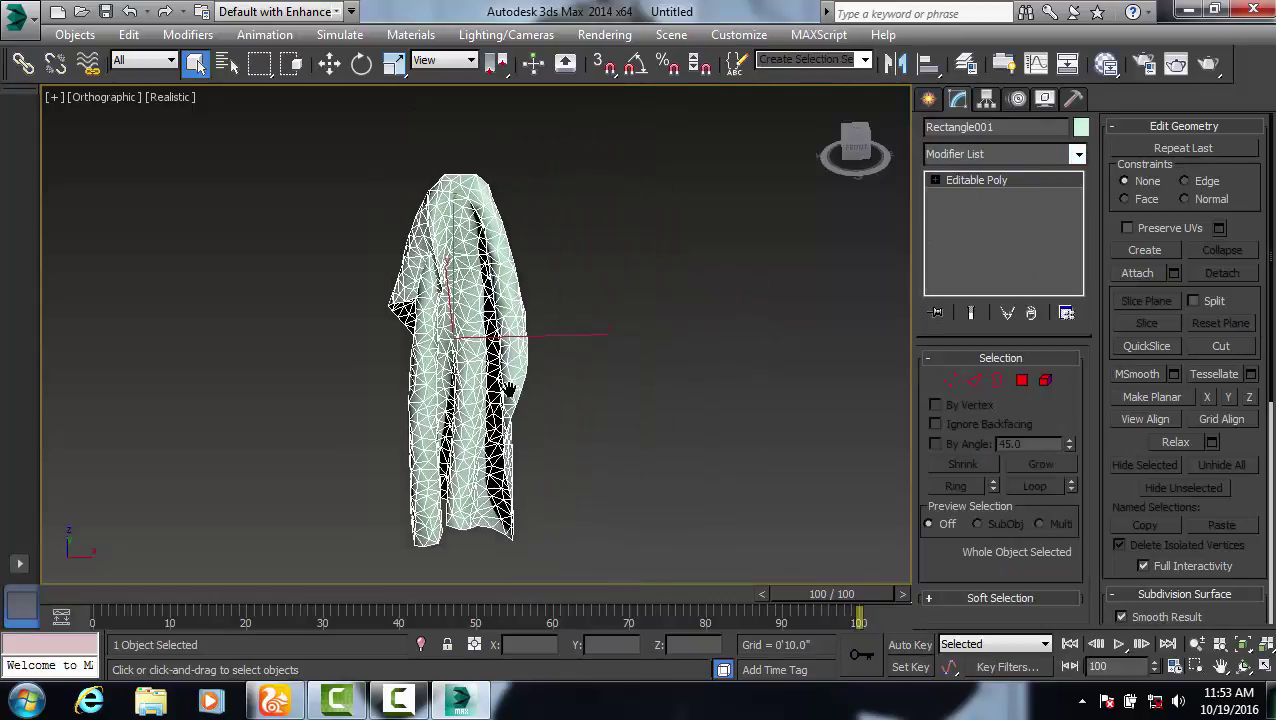
{"action": "left_click", "coordinate": [657, 382]}
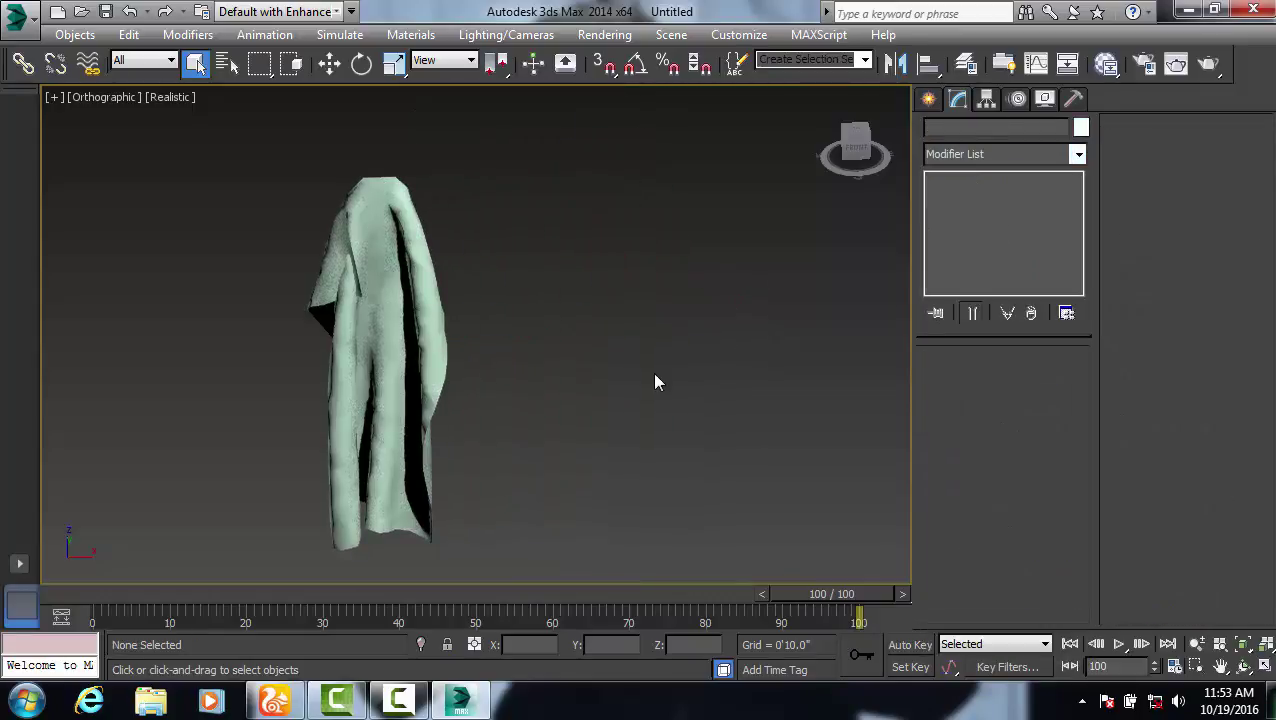